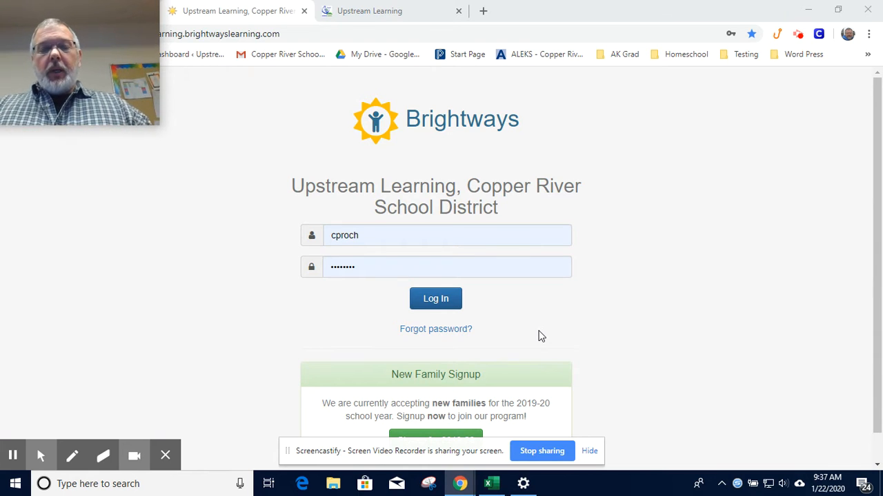
mouse_move(106, 88)
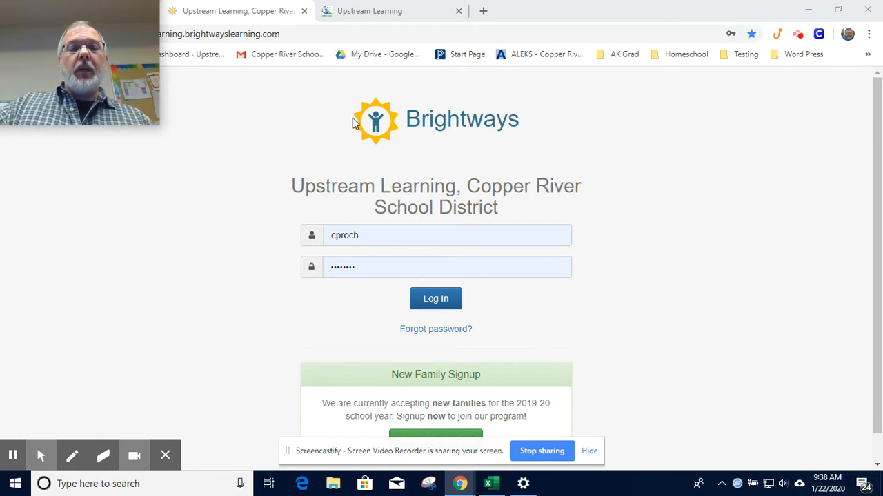
mouse_move(138, 112)
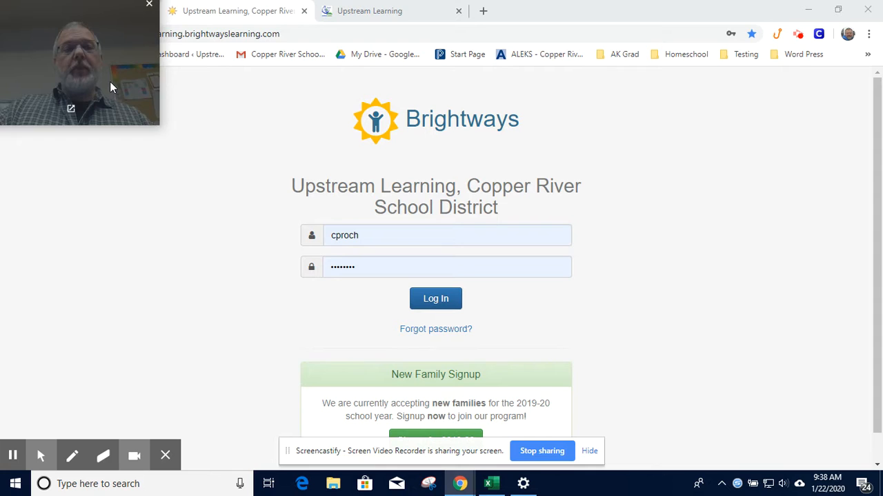
left_click_drag(110, 81, 120, 184)
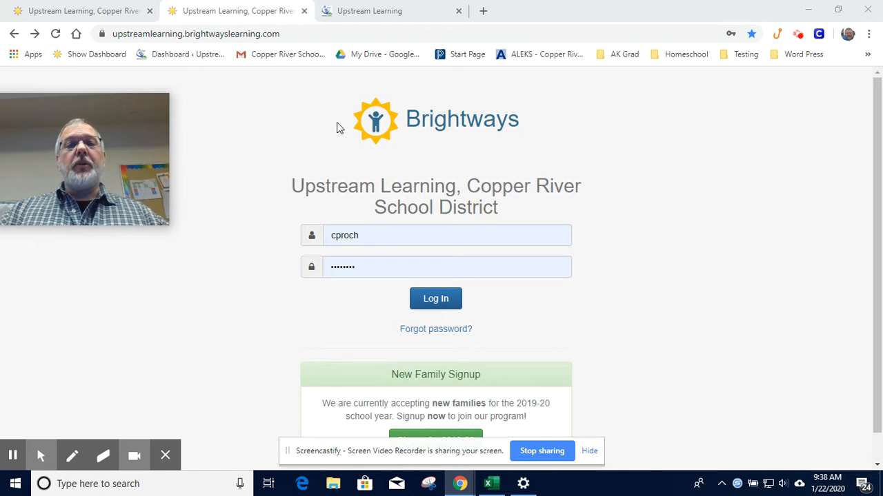
- Switch to the Upstream Learning website and follow its Brightways link
left_click(388, 13)
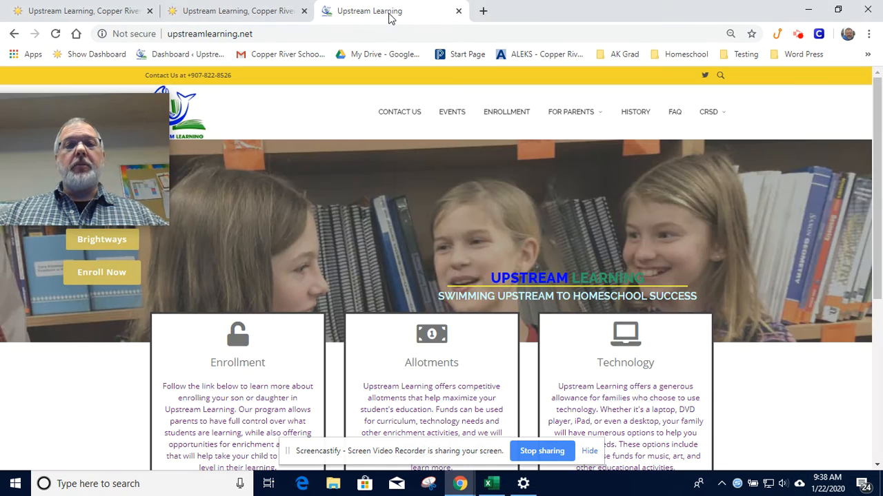
left_click_drag(104, 161, 833, 409)
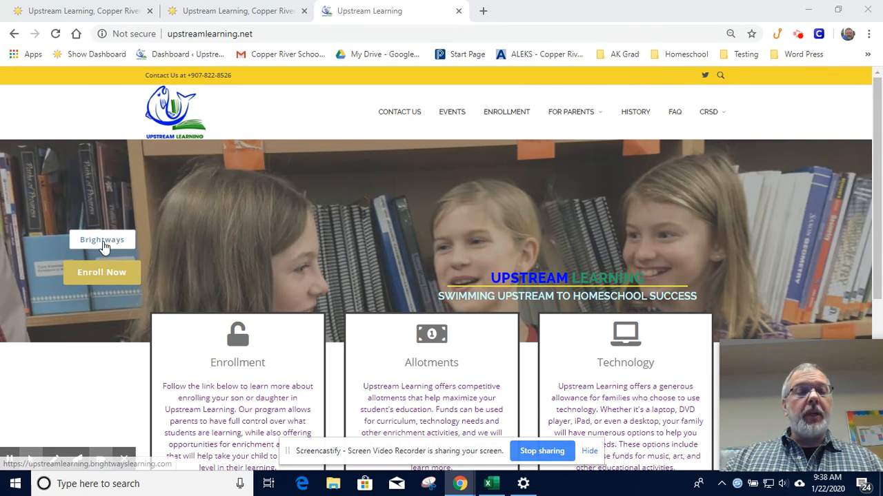
left_click(104, 242)
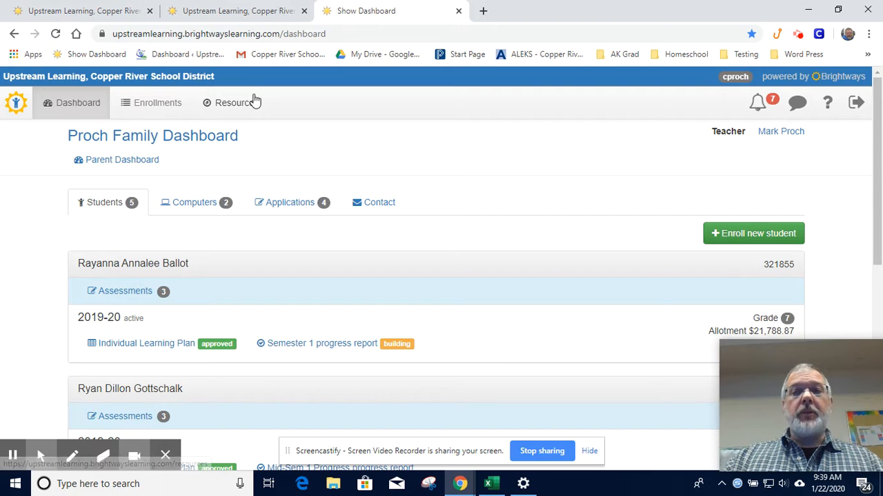
- Log out of Brightways and back in with the prefilled credentials, ending on the Parent Dashboard
left_click(864, 104)
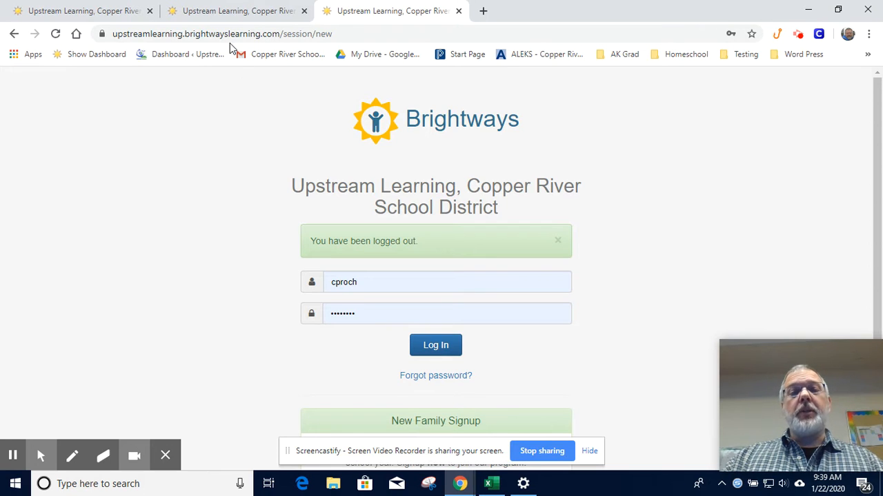
left_click(433, 349)
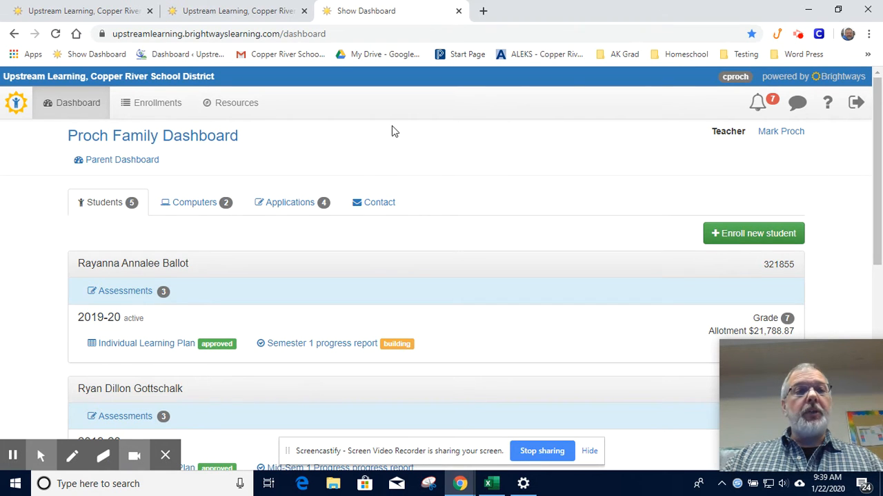
left_click(115, 163)
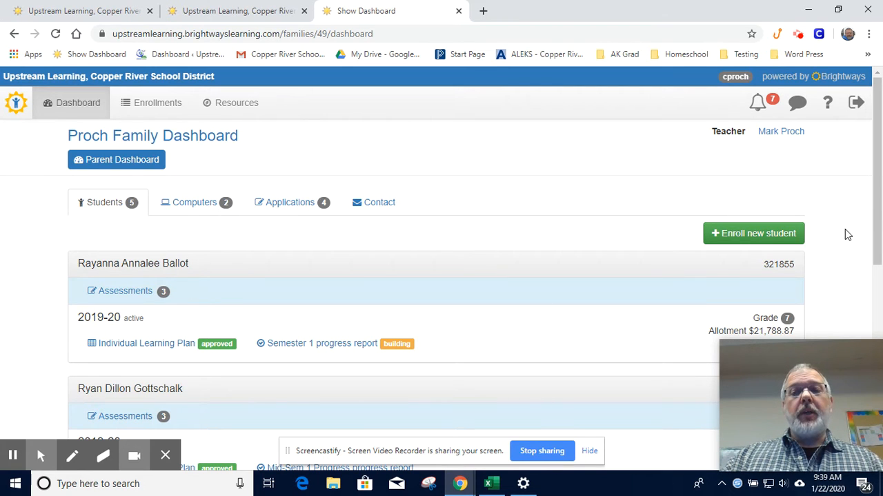
- Look through the enrolled students, then view the Grade 8 student's Individual Learning Plan and progress reports
left_click_drag(878, 158, 880, 227)
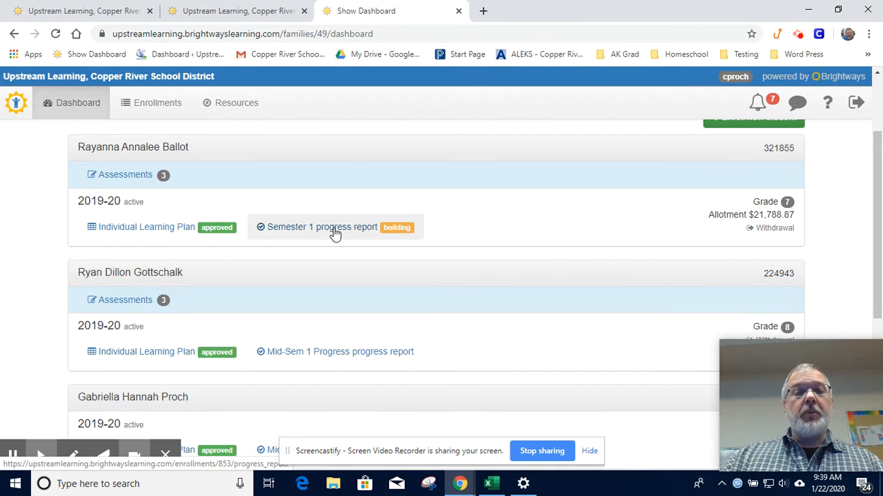
left_click_drag(877, 191, 880, 163)
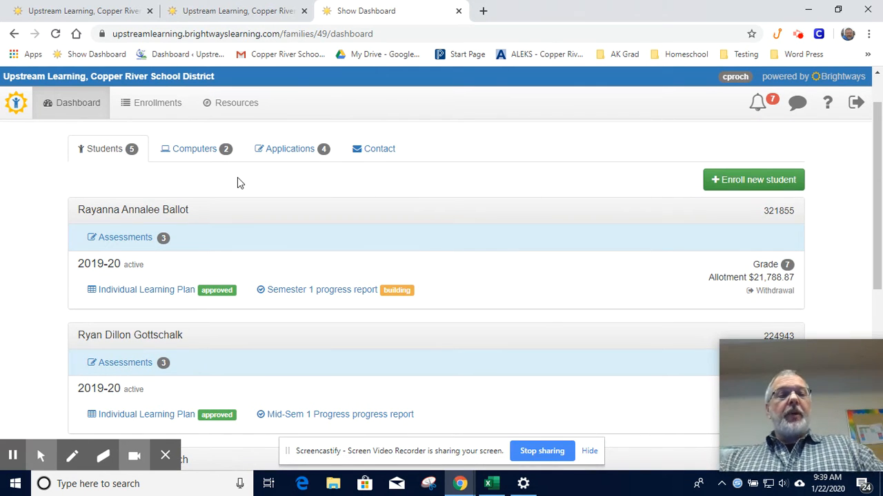
left_click_drag(878, 142, 879, 218)
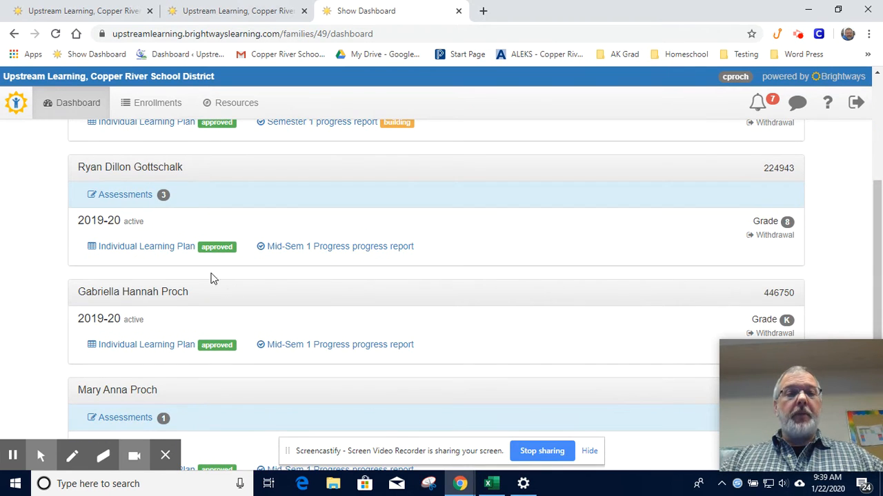
left_click(153, 250)
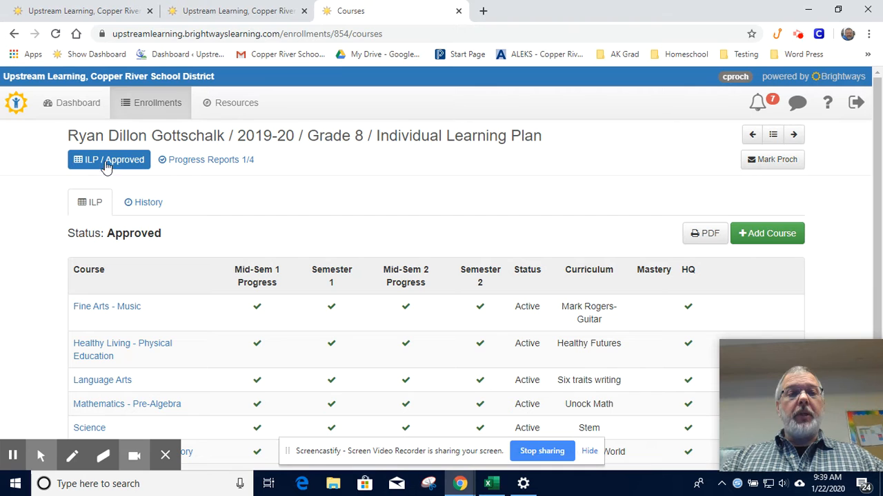
left_click(212, 164)
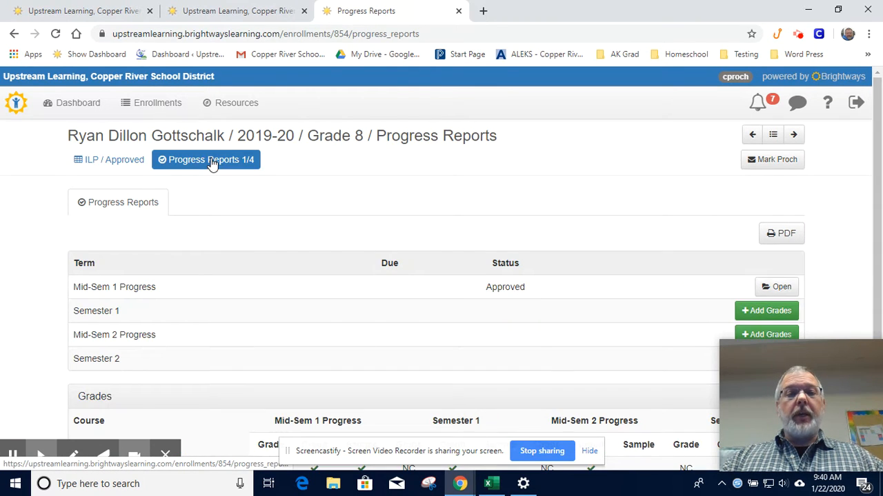
left_click_drag(874, 191, 874, 237)
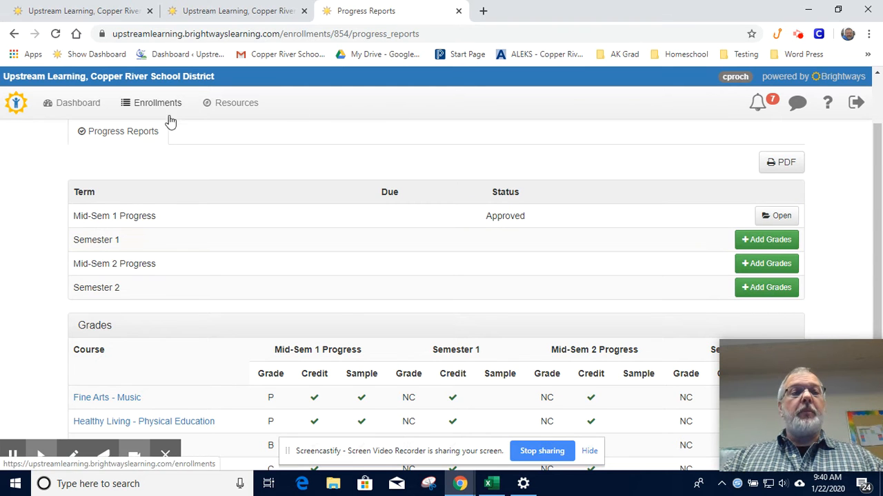
- Return to the family dashboard and open the Grade 8 student's Mid-Sem 1 Progress progress report link
left_click(14, 34)
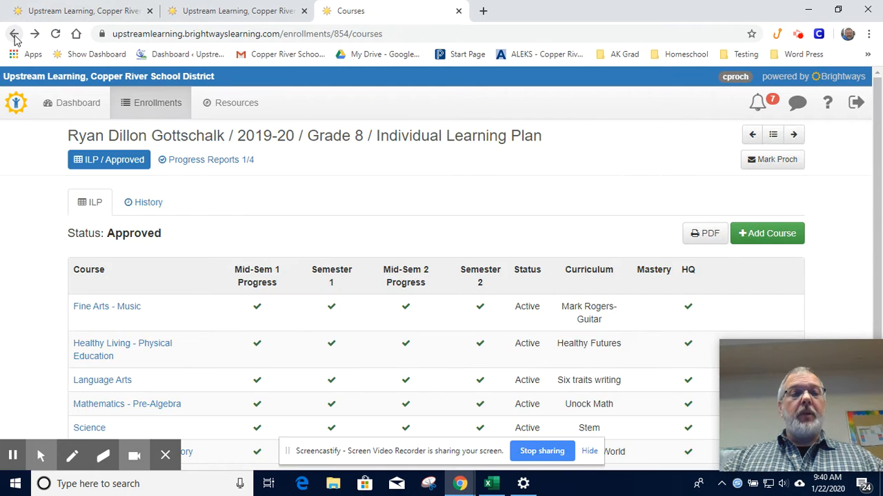
left_click(14, 34)
mouse_move(875, 213)
left_mouse_down()
mouse_move(879, 158)
mouse_move(877, 210)
left_mouse_up()
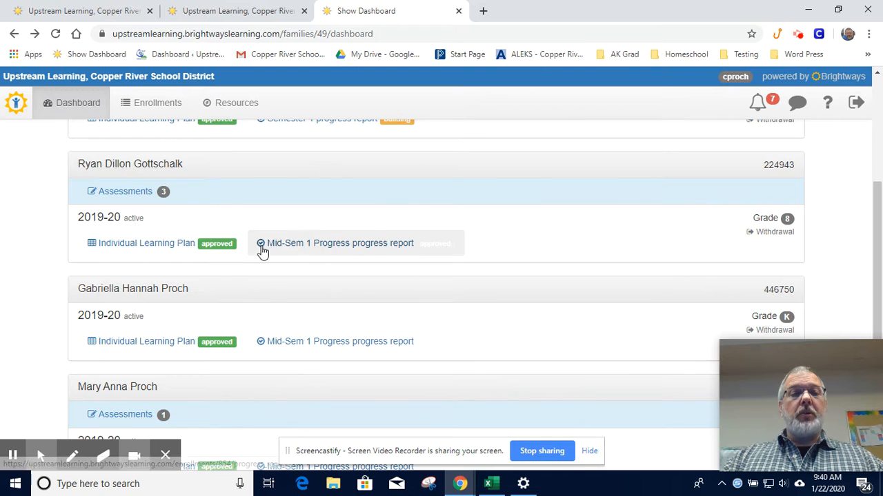
left_click(330, 249)
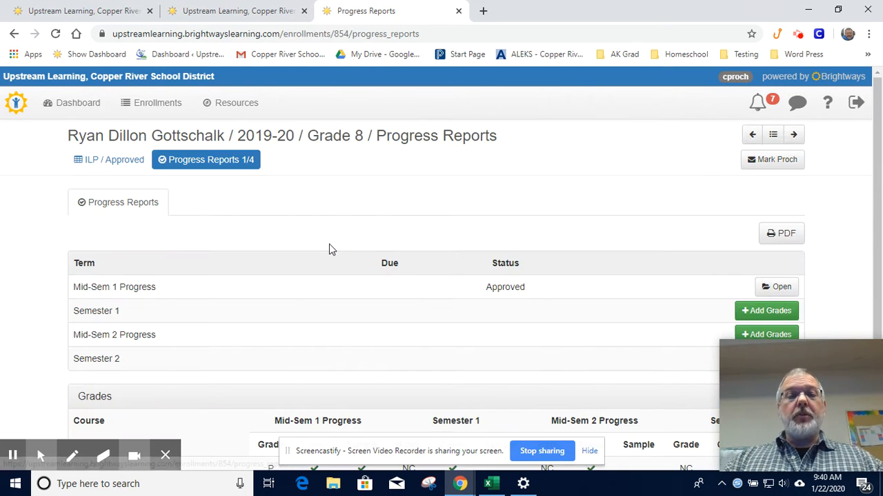
- Start adding grades for the Semester 1 term of the Grade 8 student's progress reports
left_click_drag(832, 367, 824, 420)
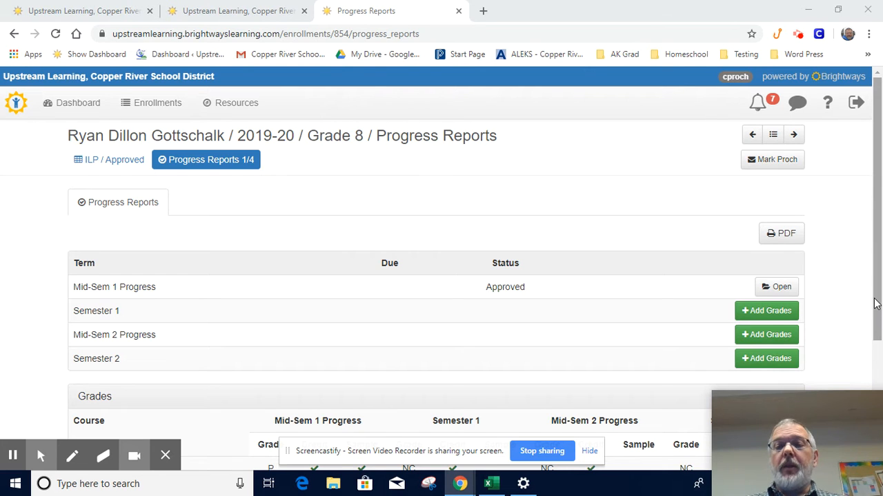
left_click_drag(791, 429, 72, 39)
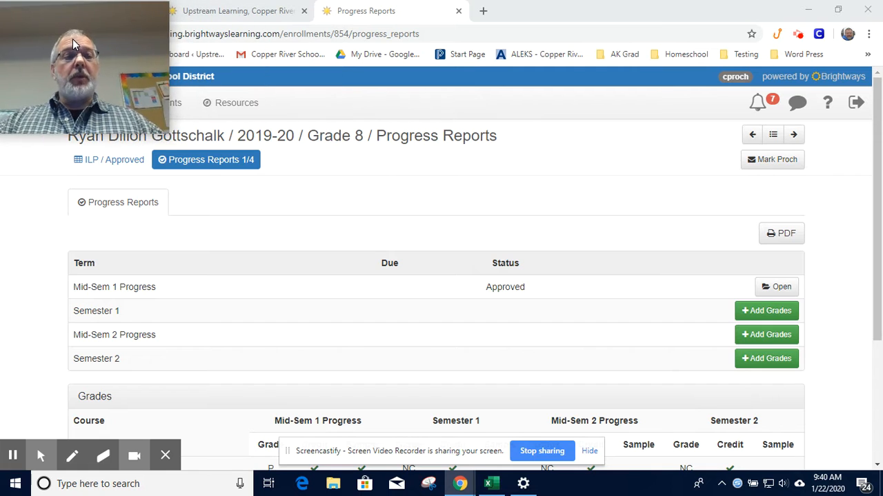
left_click(781, 310)
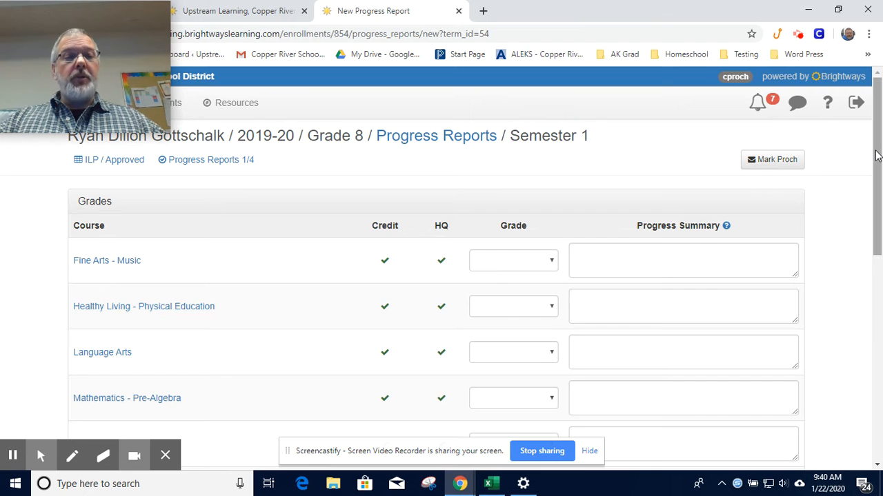
- Set the grades for Fine Arts - Music and Healthy Living - Physical Education to P
left_click_drag(876, 156, 880, 179)
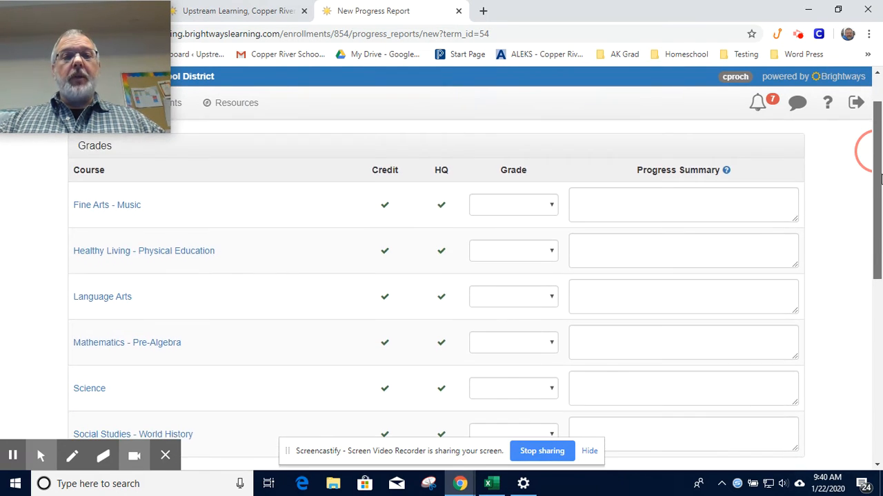
left_click(552, 209)
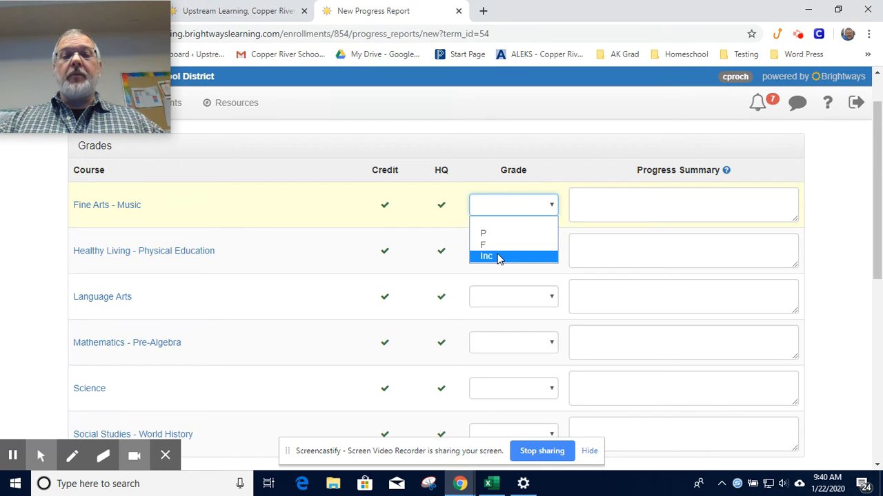
left_click(598, 199)
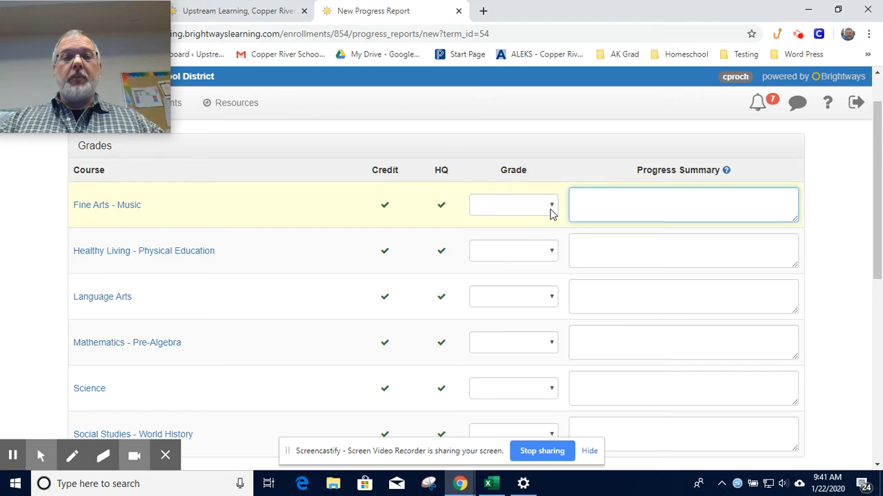
left_click(552, 206)
left_click(527, 235)
left_click(551, 252)
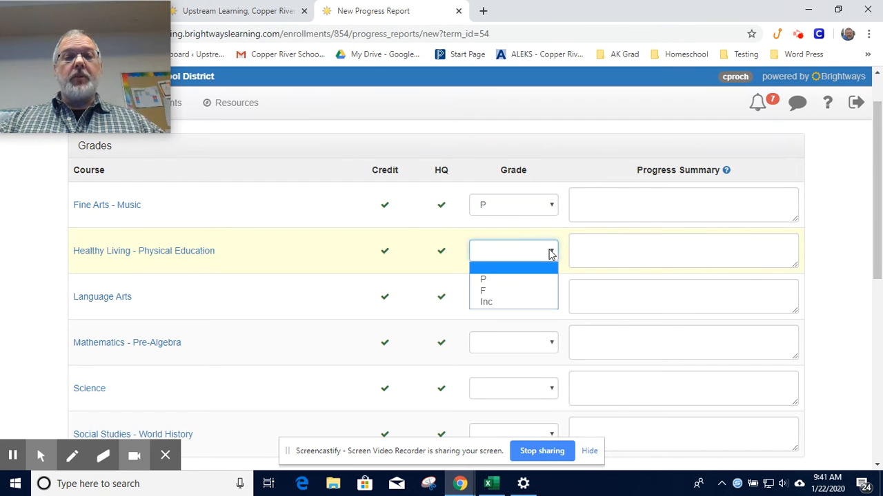
left_click(534, 279)
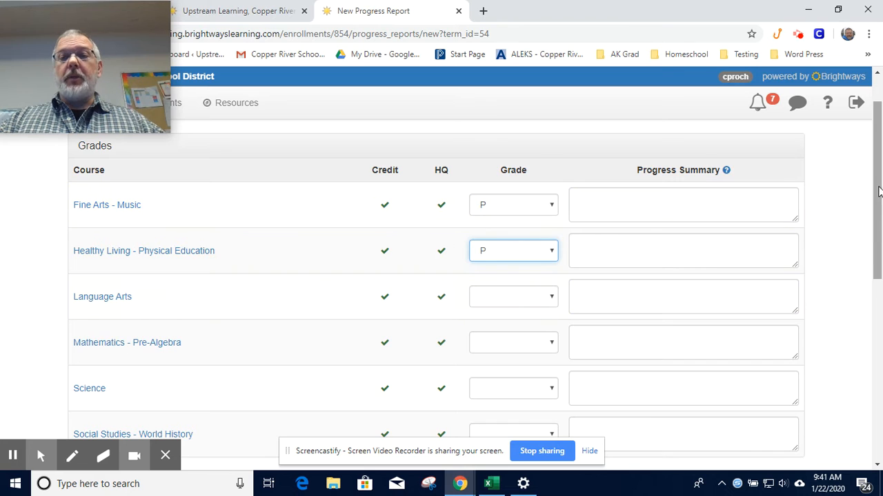
- Set the grades for Language Arts and Mathematics - Pre-Algebra to C
scroll(869, 190, "down", 2)
left_click(549, 199)
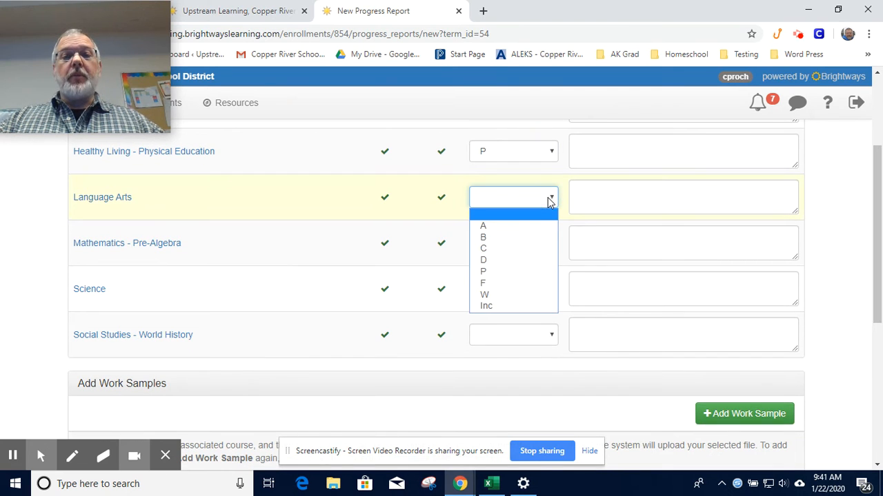
left_click(522, 248)
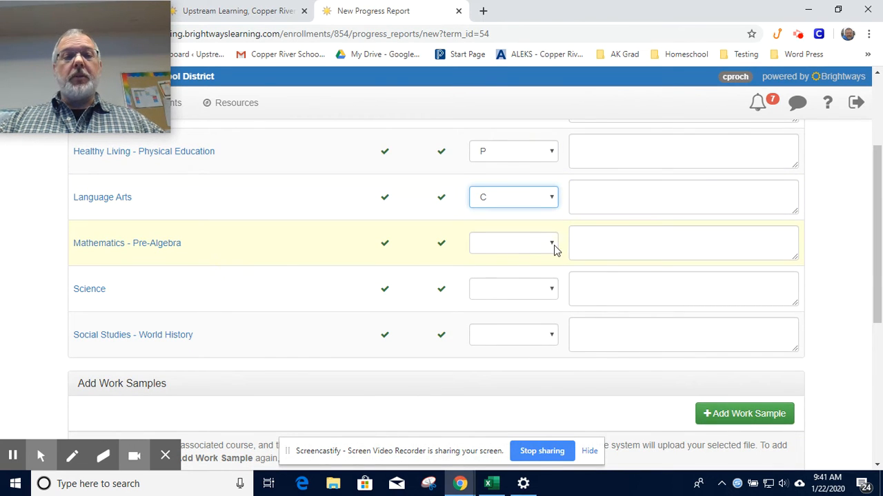
left_click(554, 247)
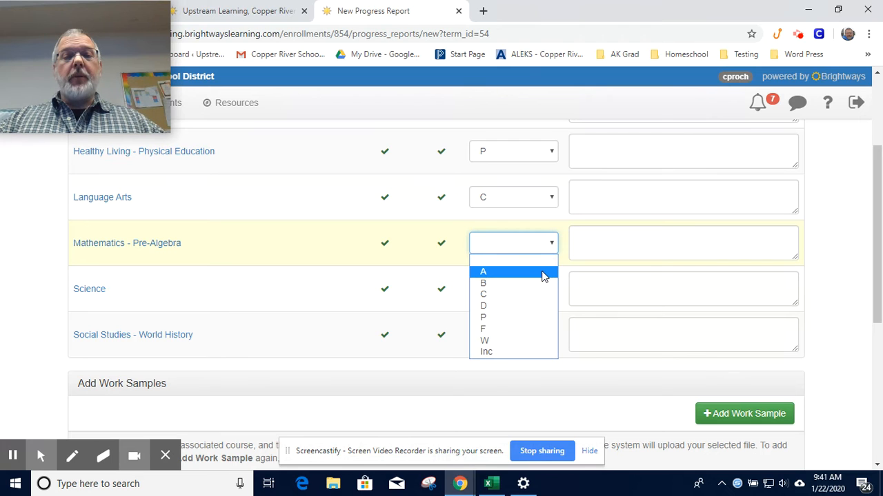
left_click(533, 296)
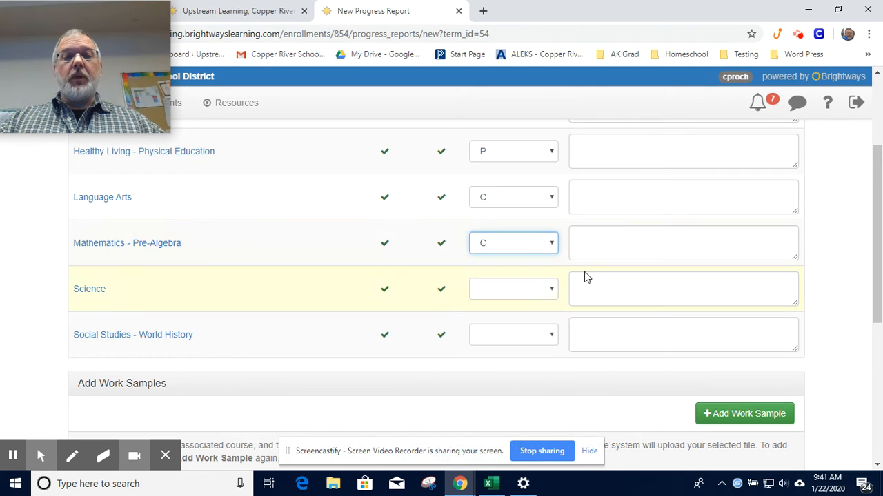
- Set the grades for Science and Social Studies - World History to A
scroll(872, 206, "down", 1)
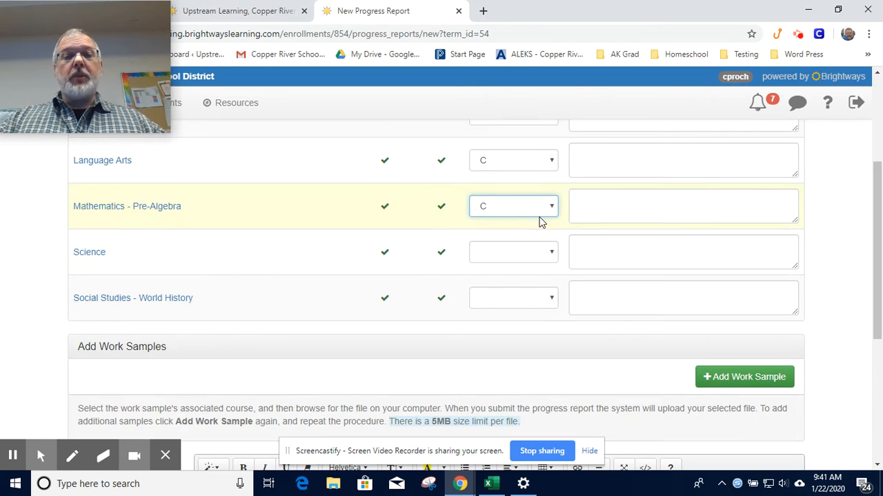
left_click(547, 253)
left_click(532, 279)
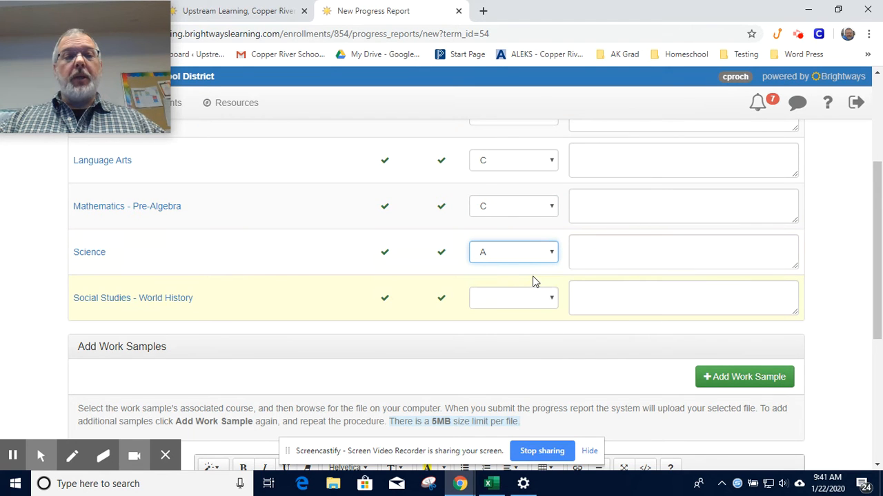
left_click(557, 301)
left_click(540, 327)
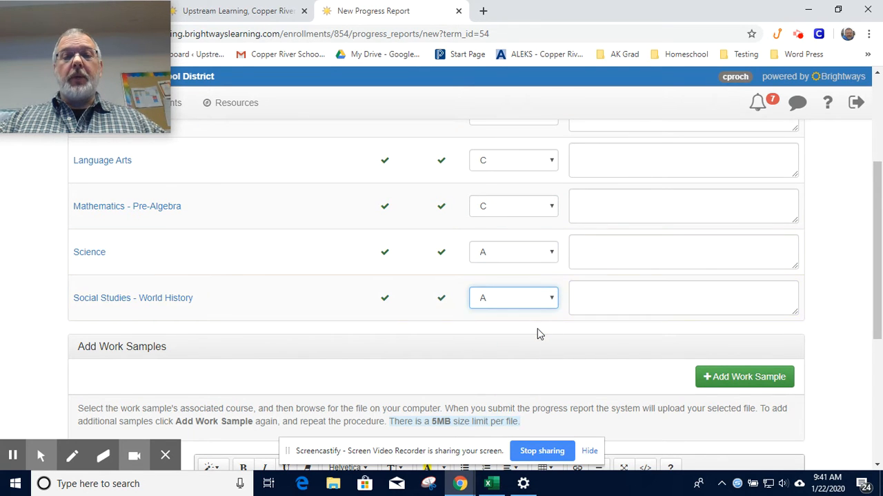
- Enter 70% in the Progress Summary for Language Arts
scroll(874, 299, "up", 2)
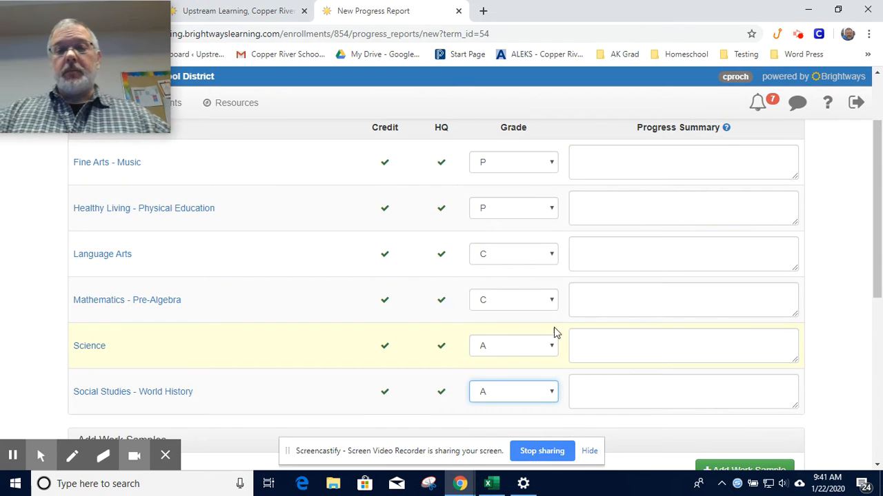
left_click(594, 251)
type("70")
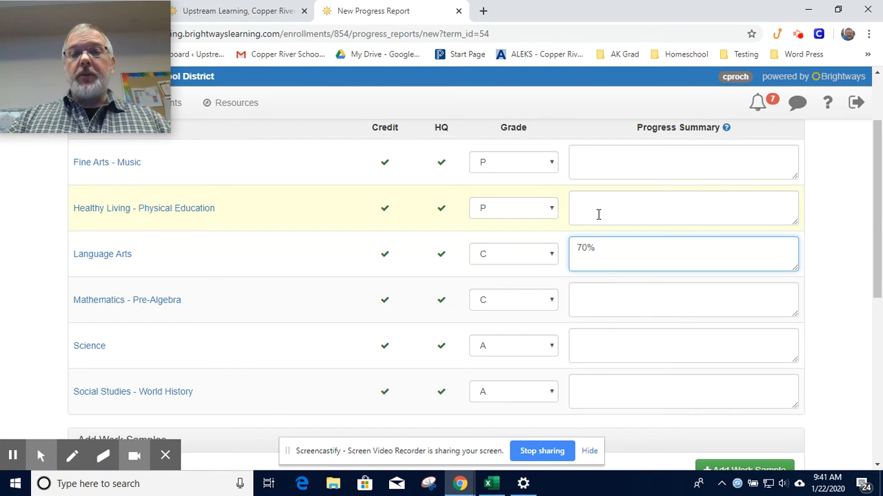
- Enter 75% in the Progress Summary for Mathematics - Pre-Algebra
left_click(589, 290)
type("&5%")
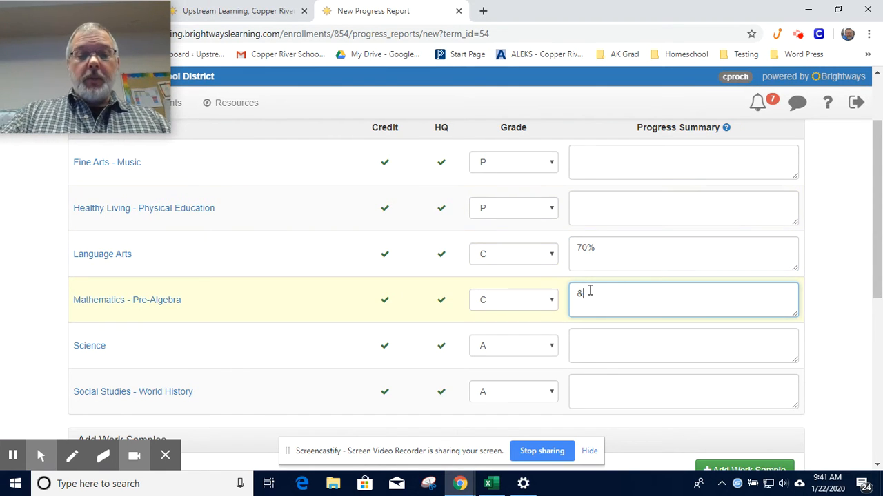
key("Left")
key("Left")
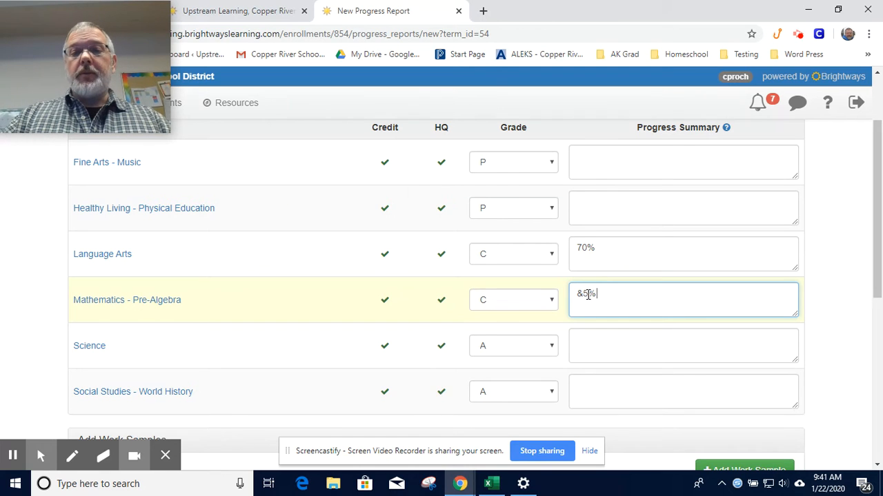
key("BackSpace")
type("7")
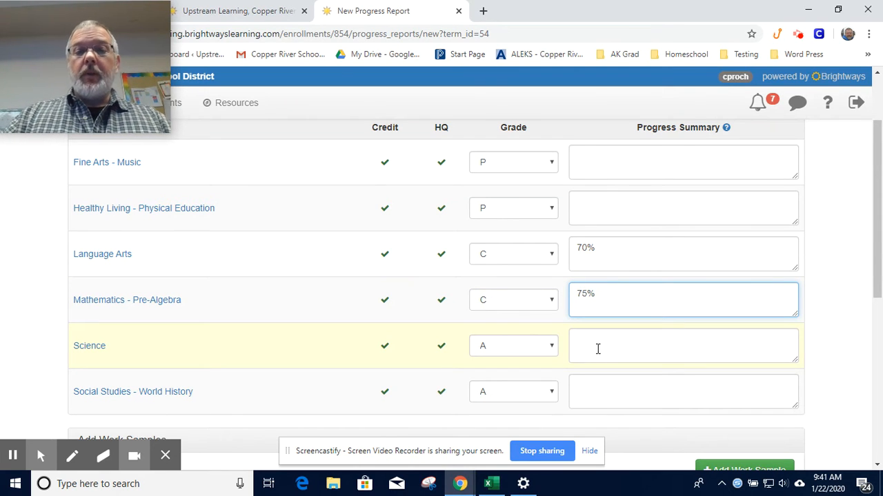
- Enter 95% in the Progress Summary for Science and 97% for Social Studies - World History
left_click(588, 346)
type("95%")
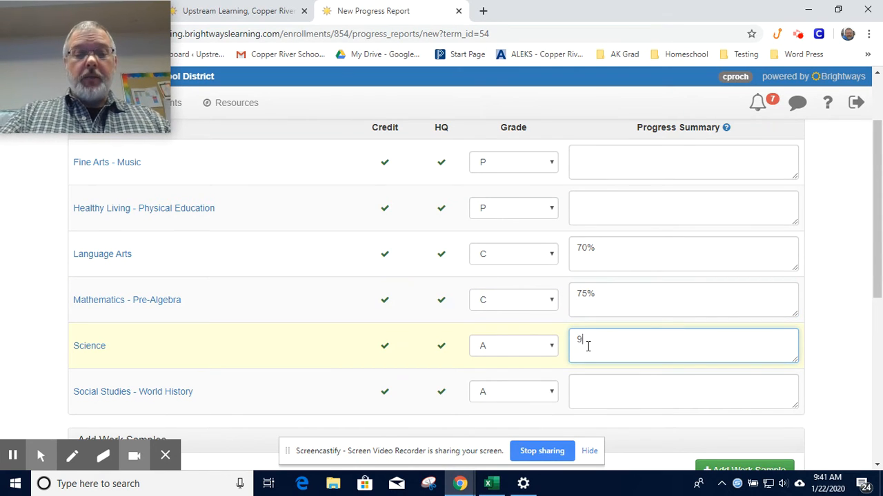
left_click(582, 386)
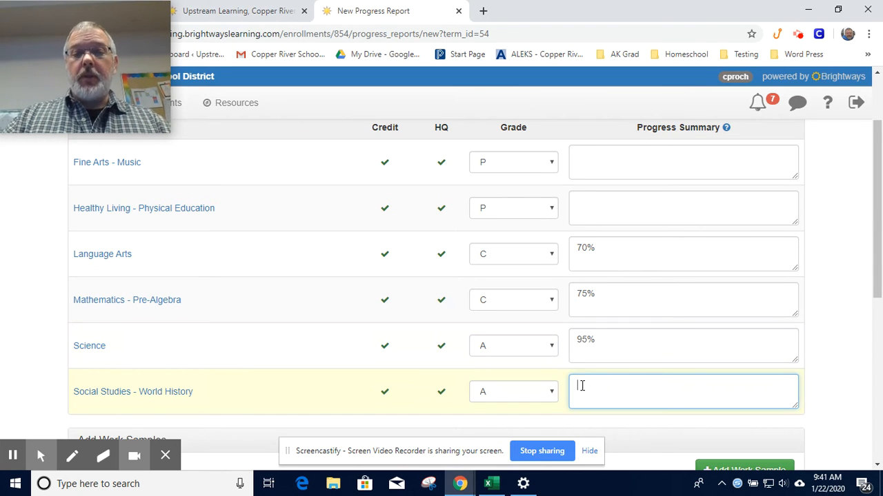
type("97%")
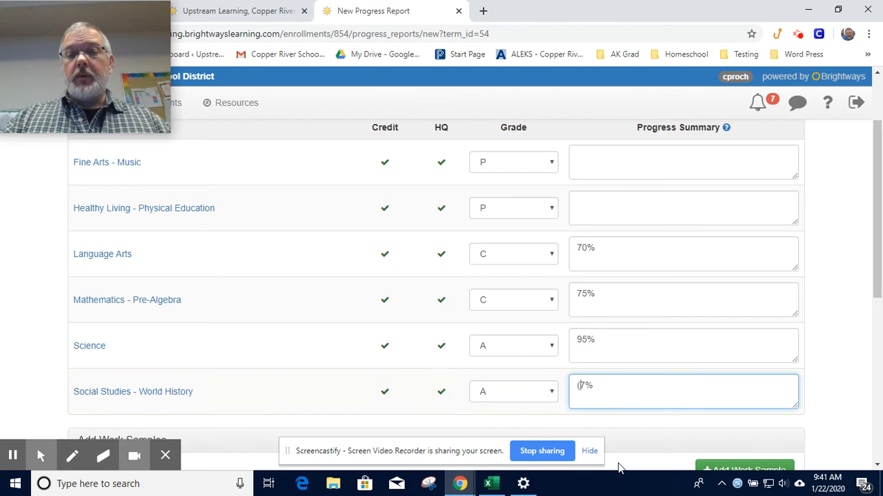
type("9")
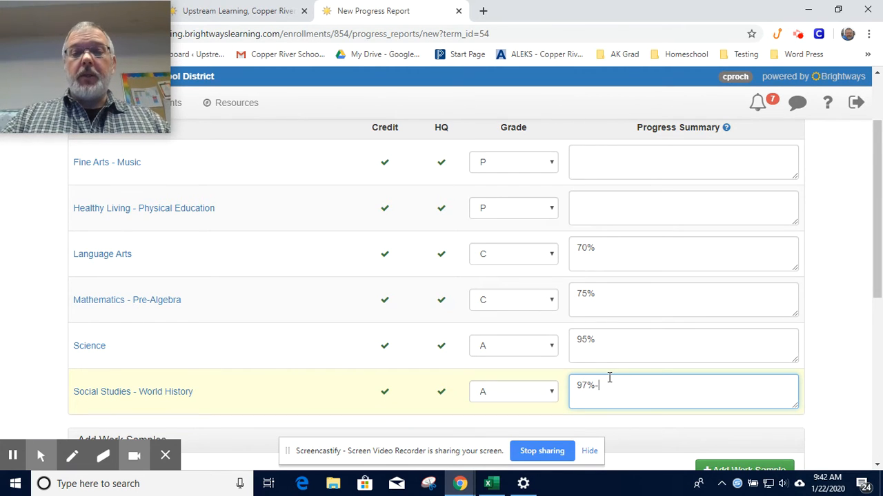
- Append "-Meso" to the Social Studies - World History summary and "-Weather" to the Science summary
type("-Mes")
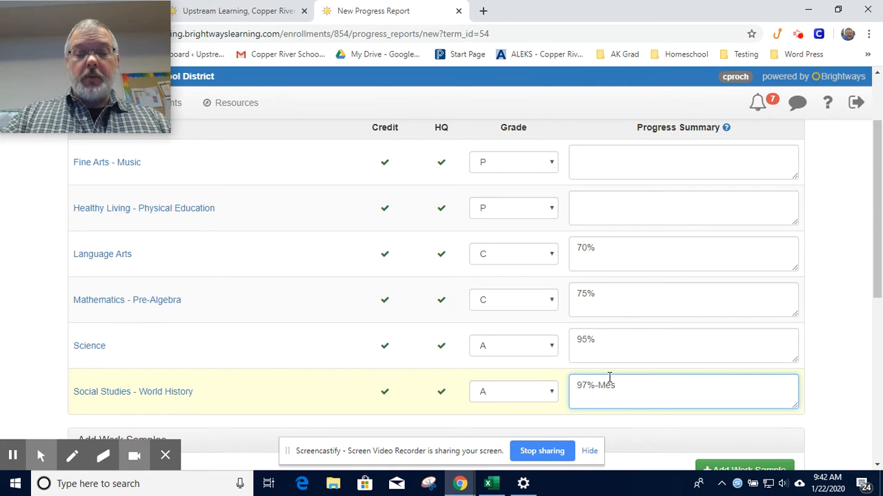
type("o")
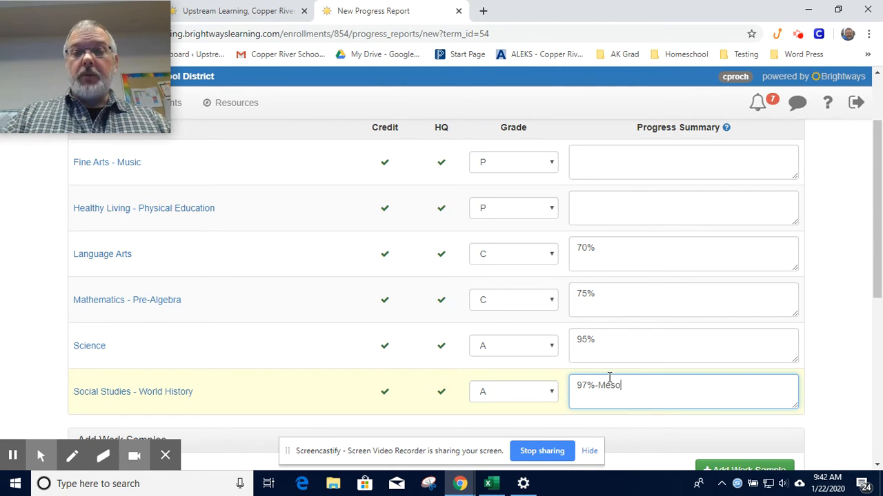
left_click(604, 337)
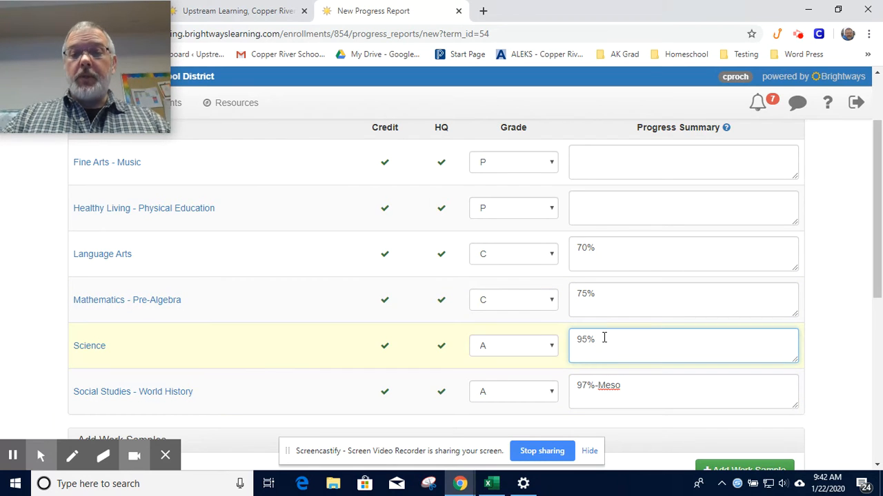
type("-Weather")
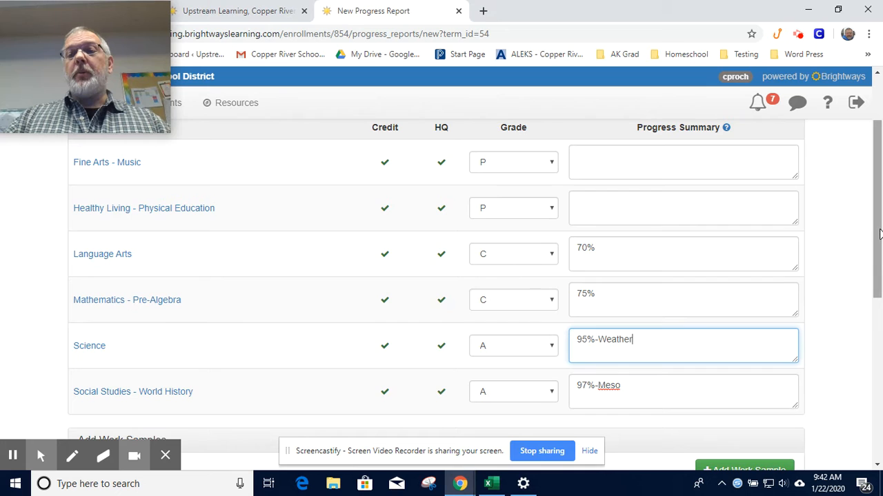
- Add a work sample and attach the PDF "world history a reading approach" from the Audible folder
scroll(873, 213, "down", 1)
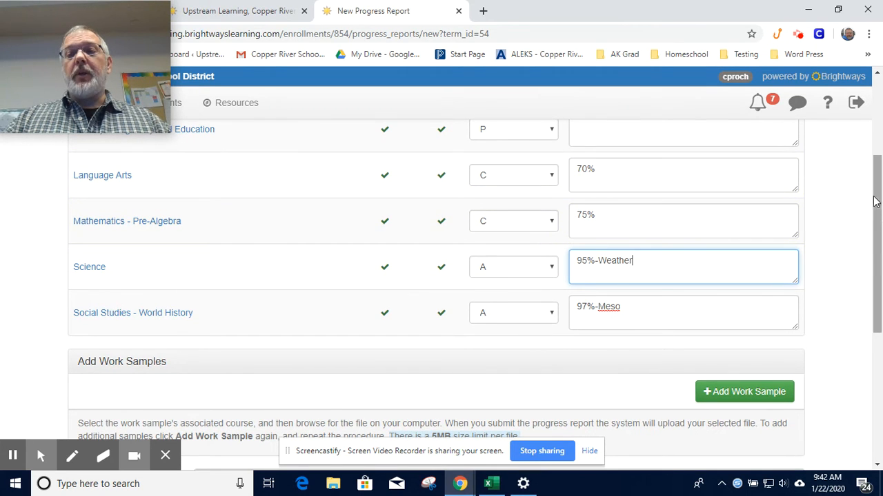
mouse_move(876, 191)
left_mouse_down()
mouse_move(880, 99)
mouse_move(880, 222)
left_mouse_up()
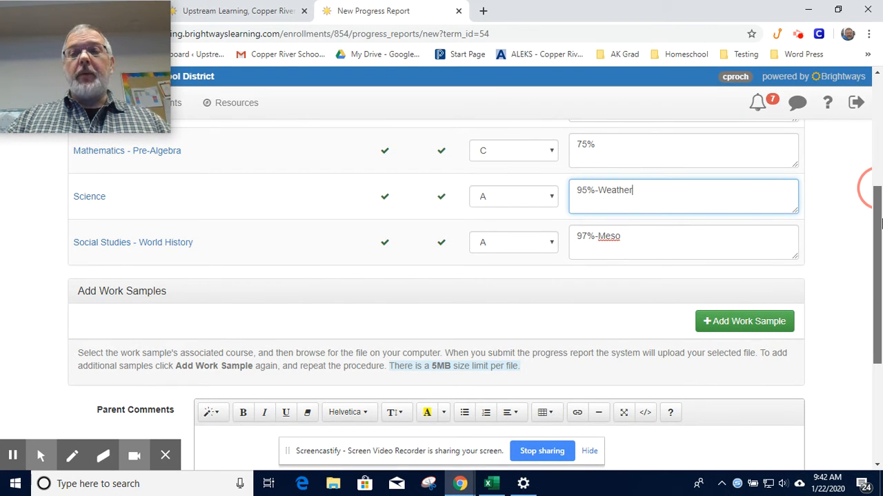
left_click_drag(880, 222, 881, 248)
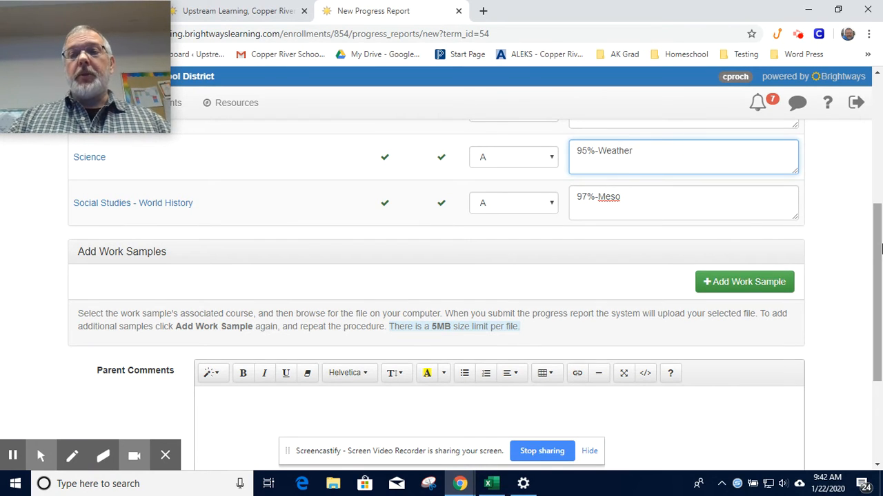
scroll(880, 250, "down", 1)
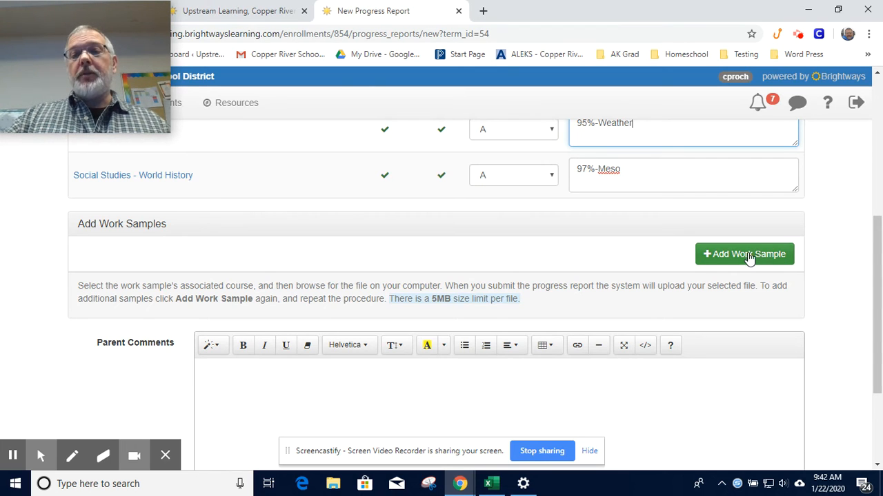
left_click(739, 255)
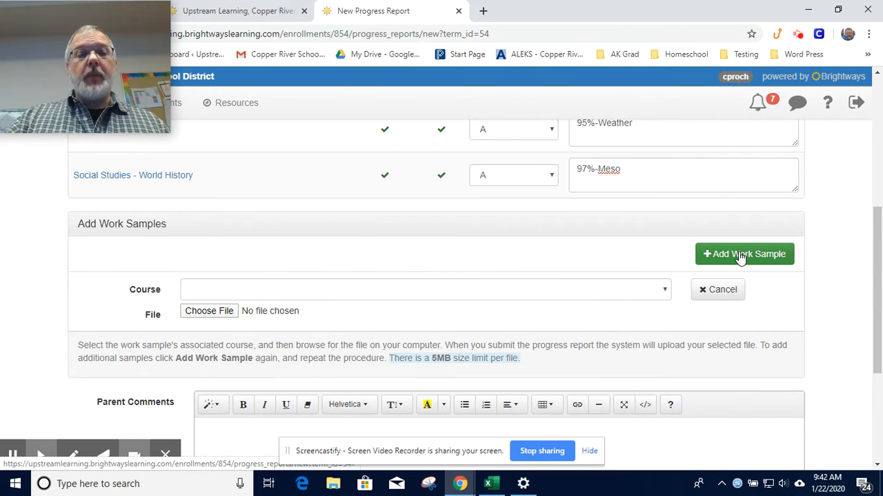
left_click(207, 314)
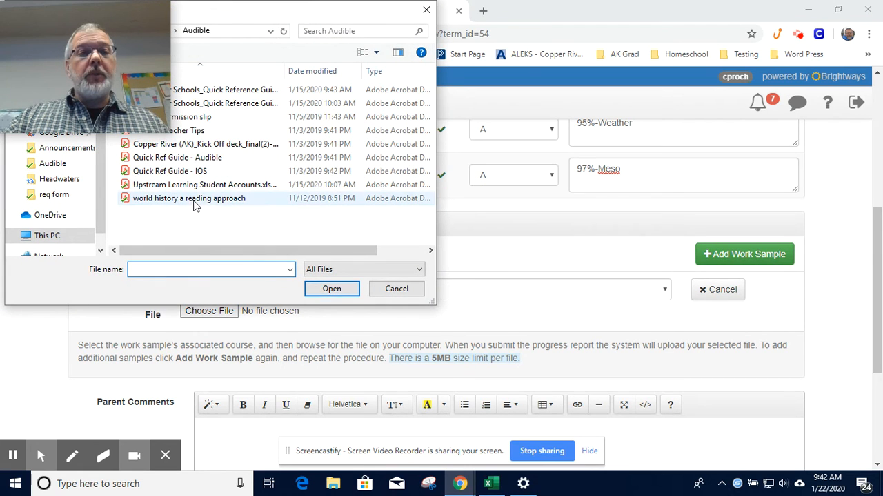
left_click(193, 200)
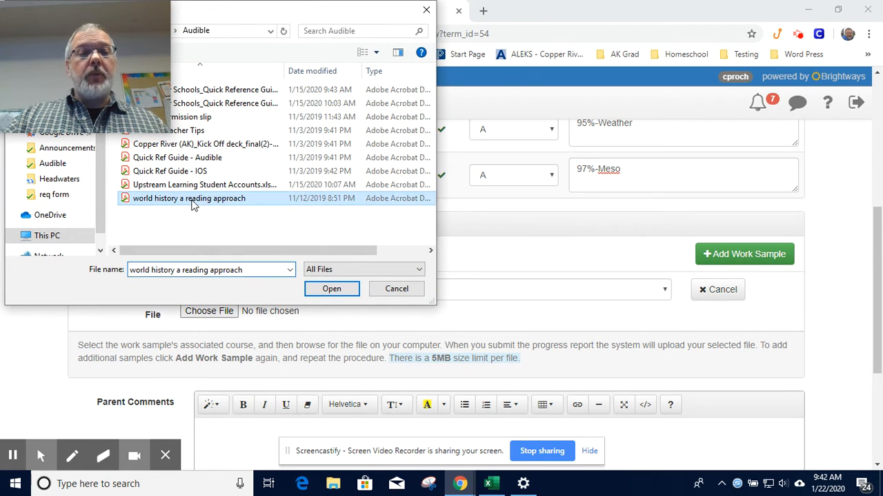
left_click(332, 289)
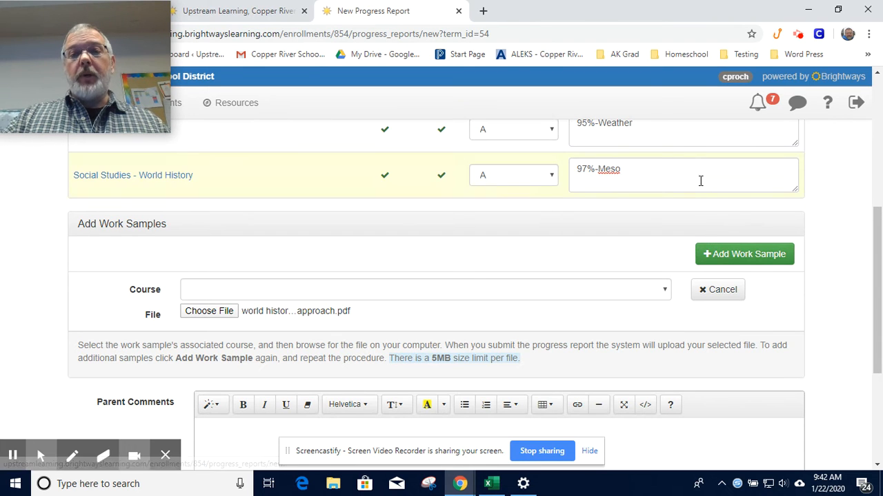
- Add a second work sample and attach the "Copper River (AK)_Kick Off deck_final(2)" Audible PDF
left_click(741, 253)
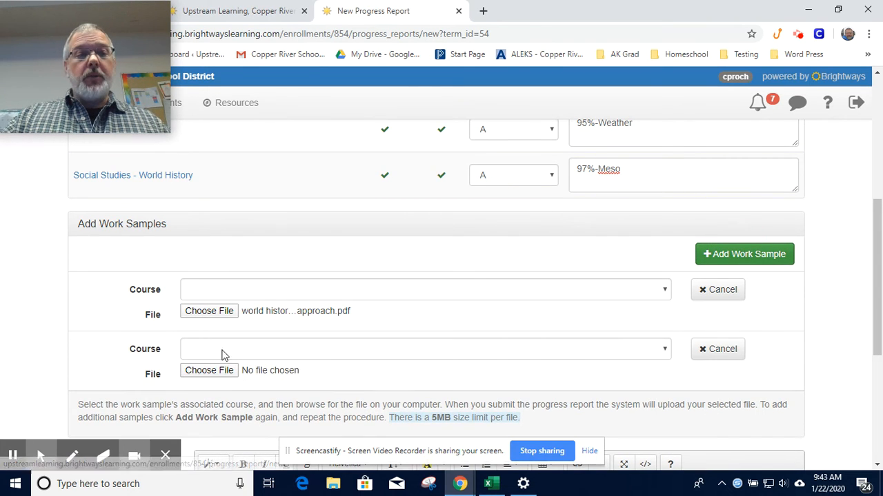
left_click(228, 372)
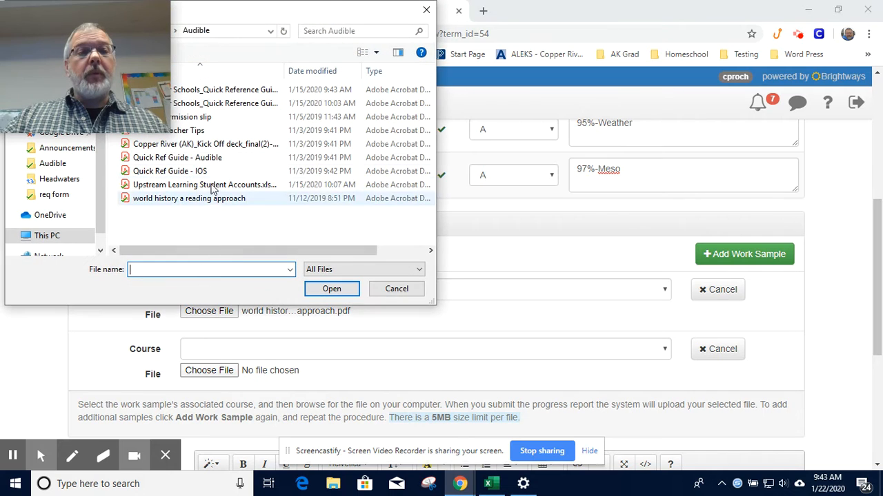
left_click(206, 144)
left_click(331, 289)
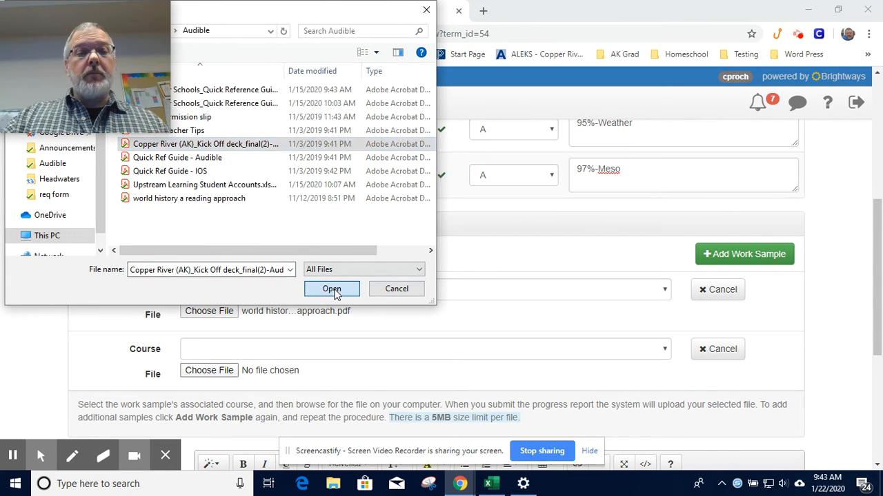
- Add a third work sample and attach the first "Audible for Schools_Quick Reference Guide" PDF in the Audible folder
left_click(720, 255)
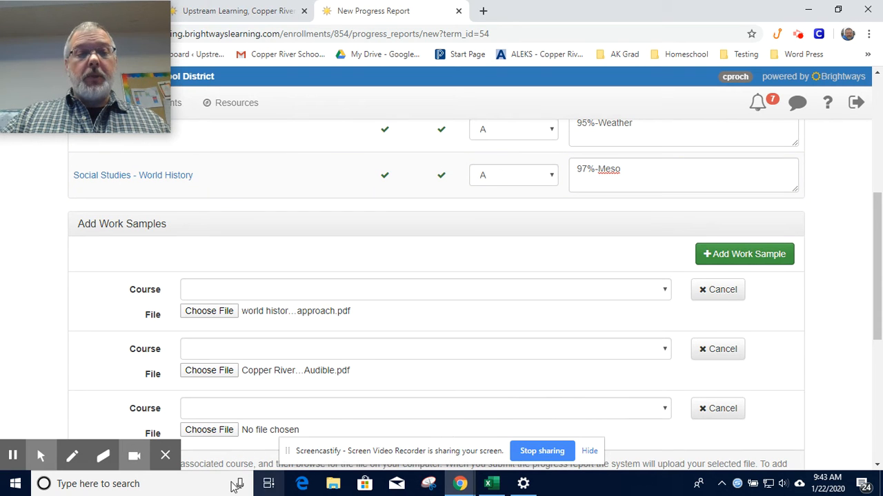
left_click(196, 434)
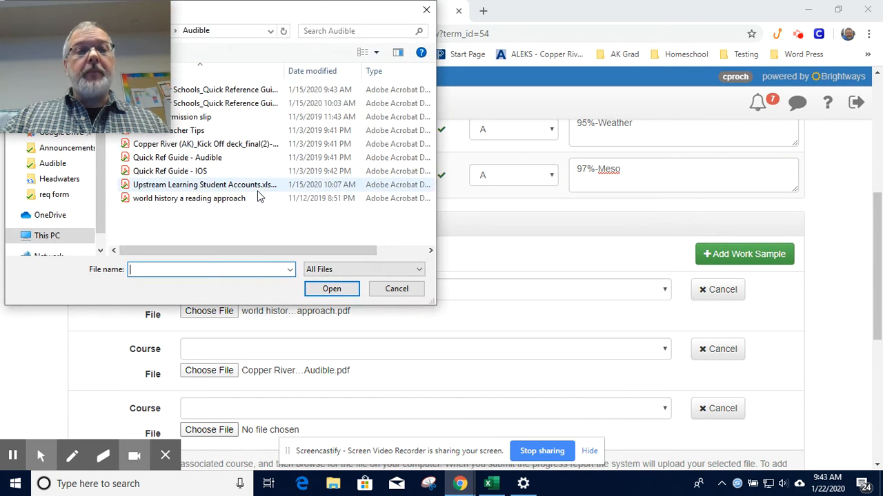
left_click(228, 90)
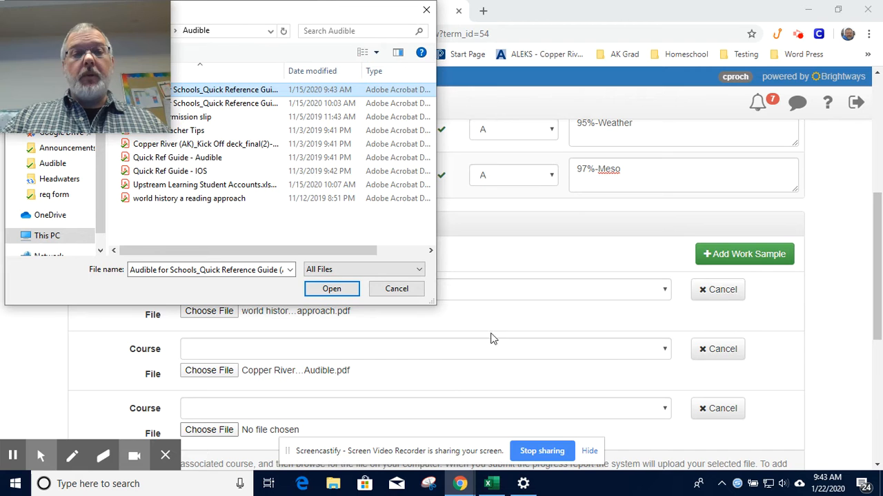
left_click(329, 290)
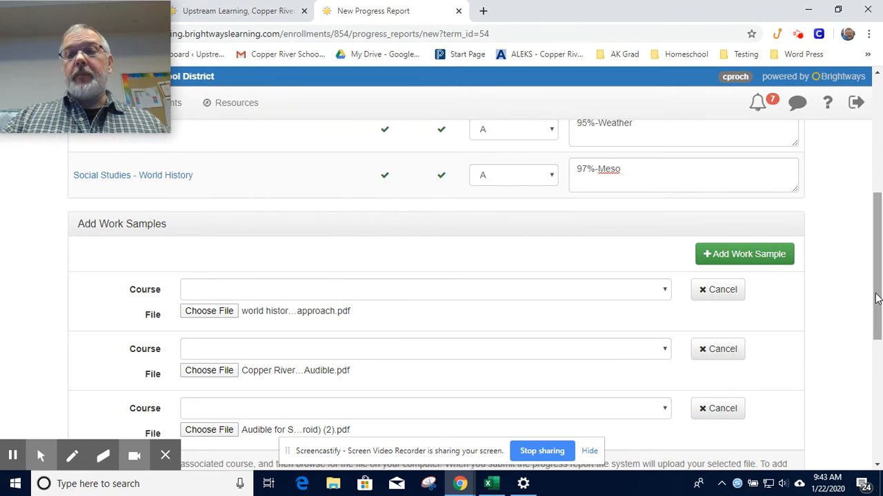
- Enter "Log" in the Progress Summary for Healthy Living - Physical Education
left_click_drag(878, 297, 862, 197)
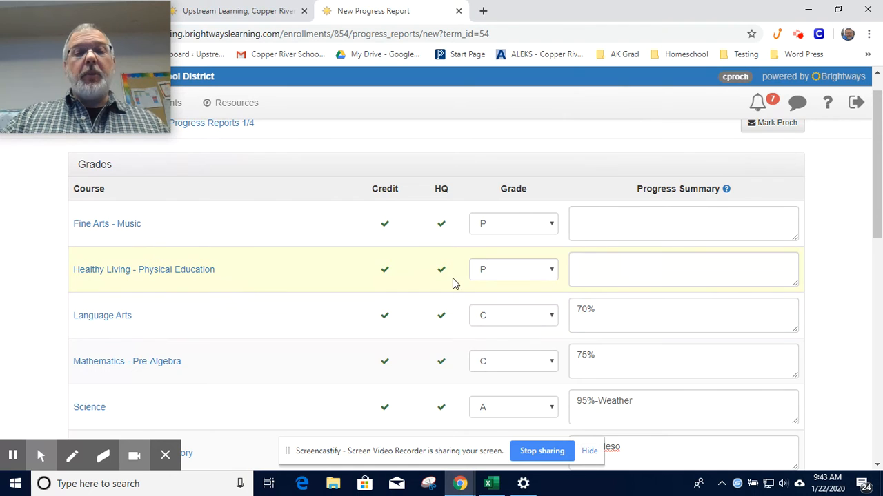
left_click(594, 265)
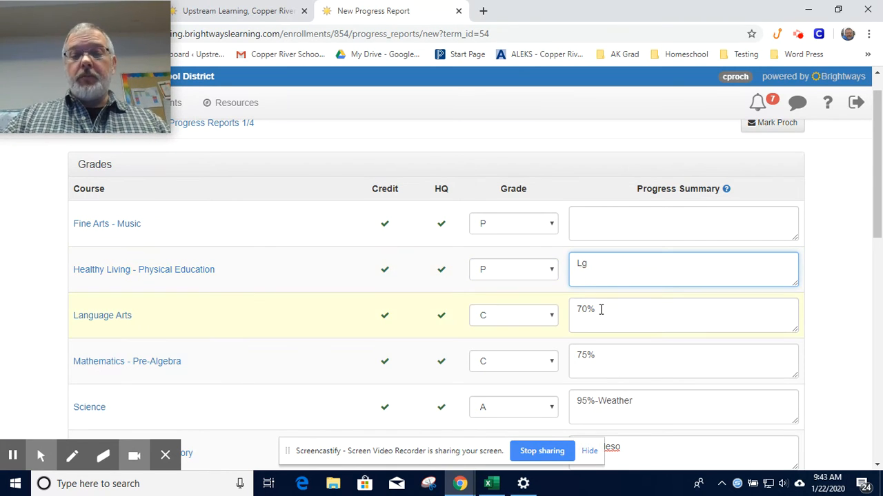
left_click(591, 223)
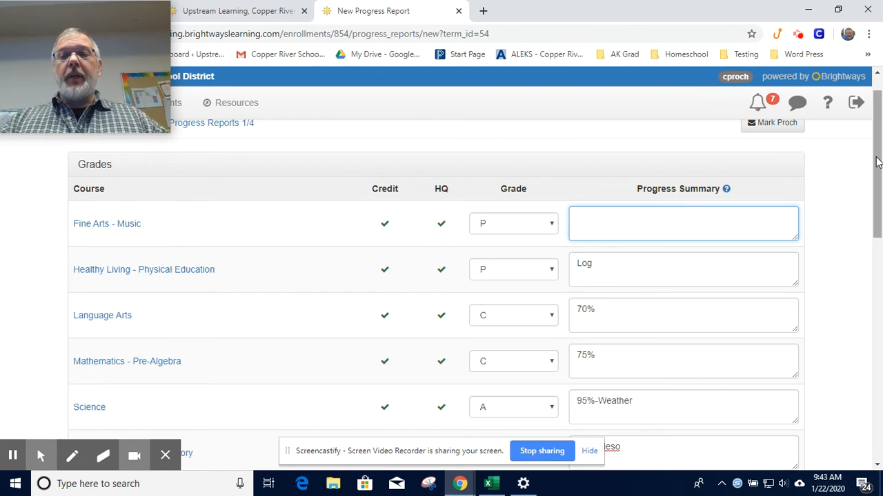
- Examine the Parent Comments section and the option to create the progress report, and review the entered grades and summaries
left_click_drag(878, 161, 879, 383)
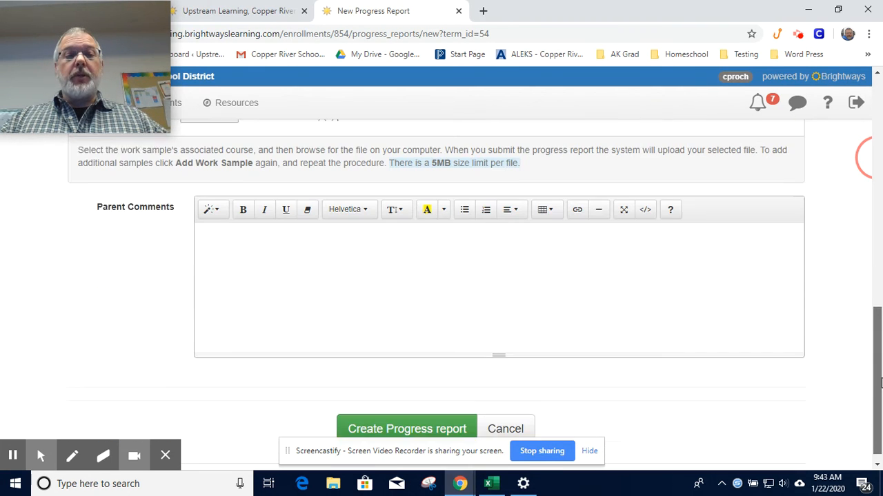
left_click(204, 221)
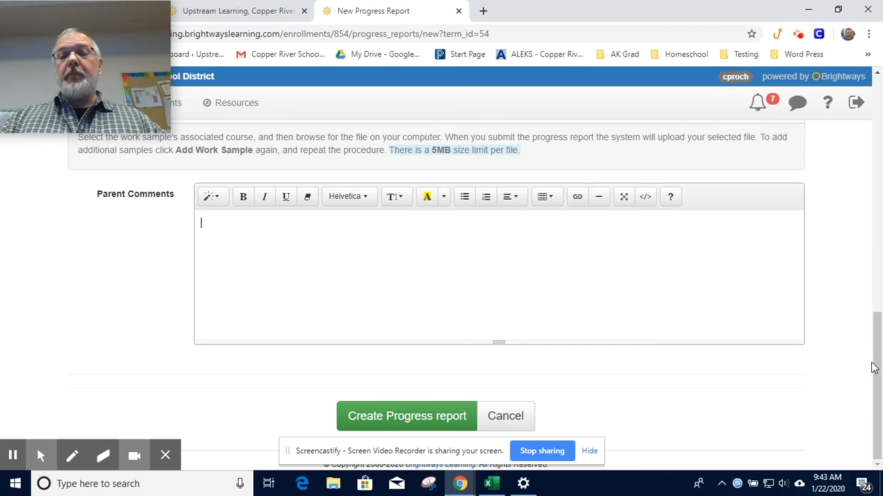
mouse_move(879, 354)
left_mouse_down()
mouse_move(878, 310)
mouse_move(879, 370)
left_mouse_up()
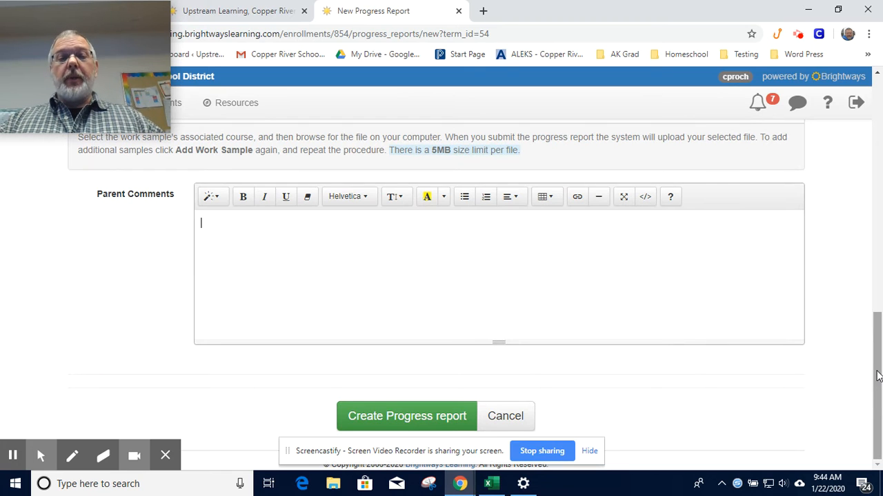
mouse_move(877, 376)
left_mouse_down()
mouse_move(878, 127)
mouse_move(876, 386)
left_mouse_up()
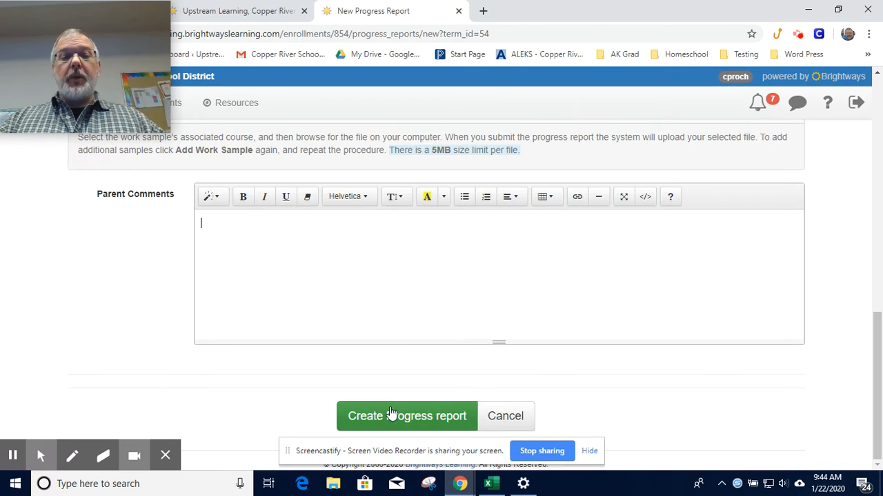
mouse_move(876, 378)
left_mouse_down()
mouse_move(877, 151)
mouse_move(877, 159)
left_mouse_up()
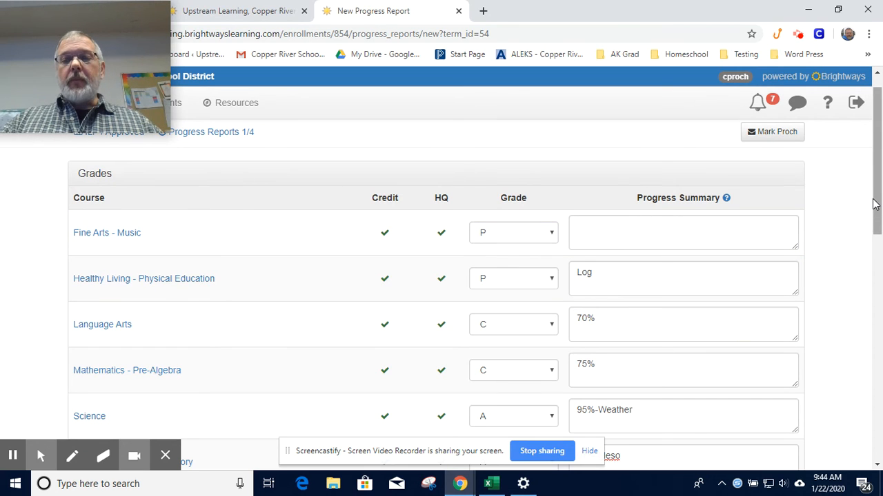
left_click_drag(875, 188, 876, 237)
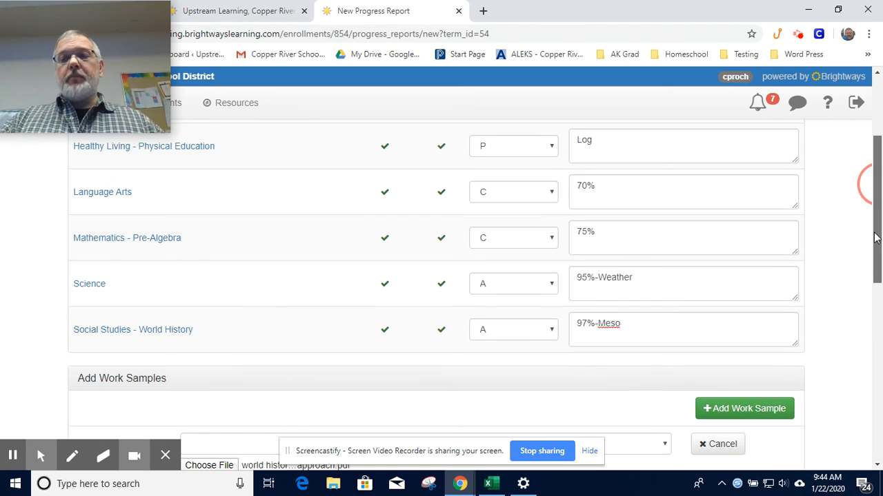
- Clear the selected grades for Fine Arts - Music, Healthy Living - Physical Education, Language Arts and Mathematics - Pre-Algebra
left_click_drag(874, 191, 876, 149)
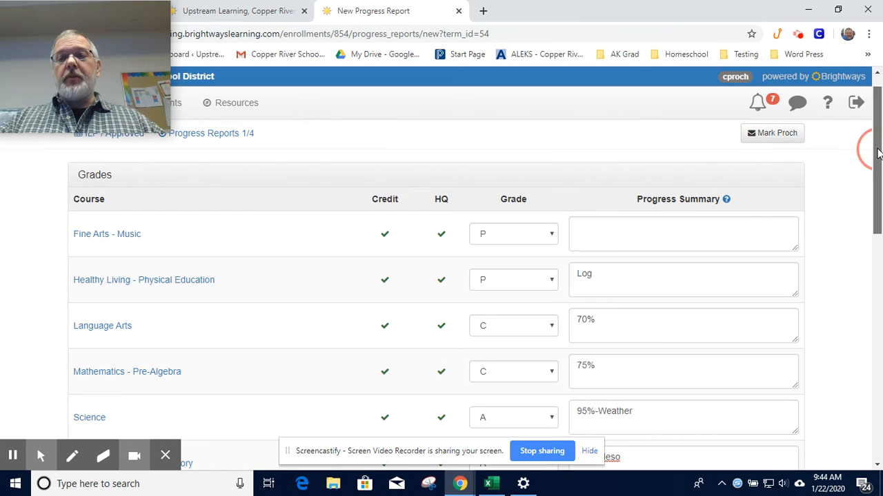
mouse_move(876, 151)
left_mouse_down()
mouse_move(864, 364)
mouse_move(871, 153)
left_mouse_up()
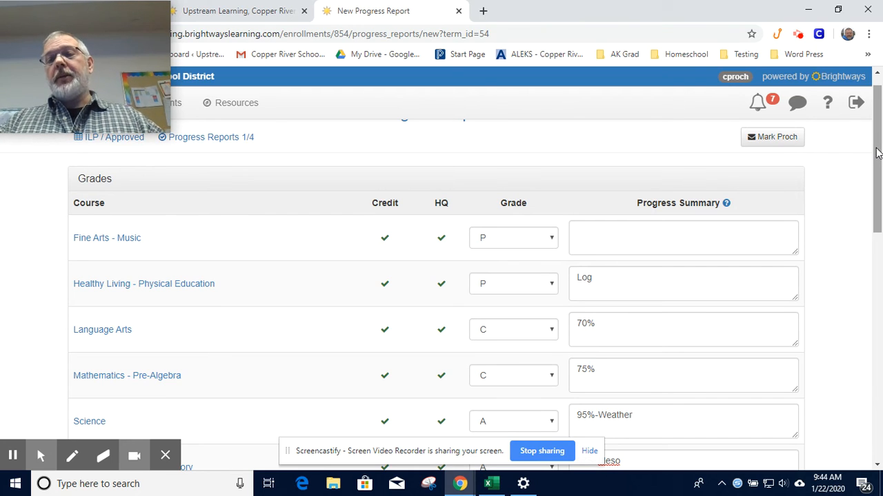
left_click_drag(877, 153, 878, 383)
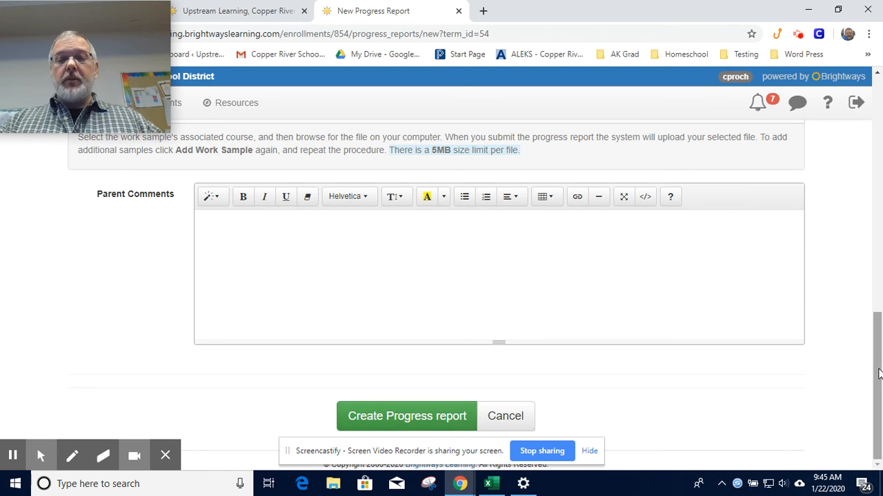
left_click_drag(878, 373, 878, 136)
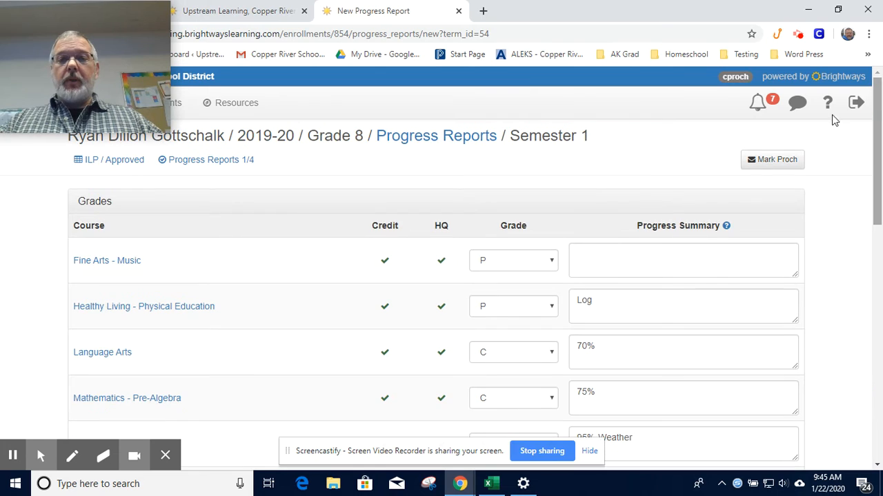
left_click(549, 265)
left_click(528, 279)
left_click(545, 311)
left_click(543, 319)
left_click(550, 352)
left_click(541, 365)
left_click(551, 398)
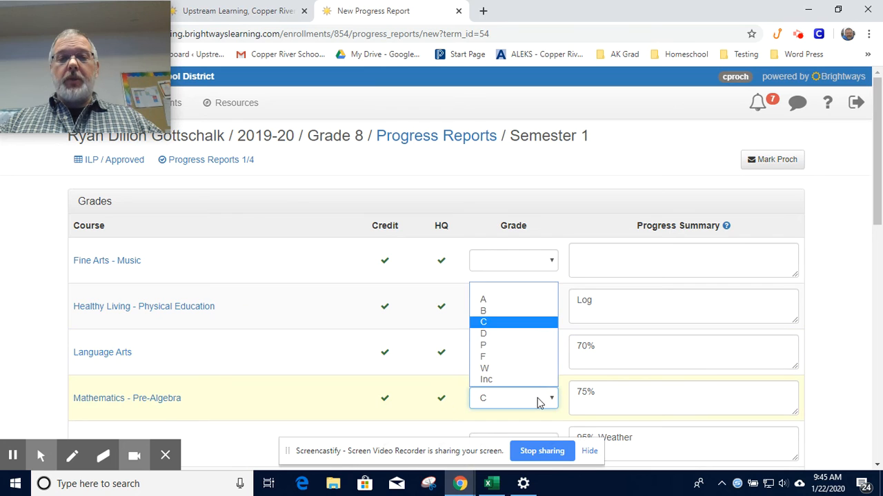
left_click(531, 298)
- Clear the selected grades for Science and Social Studies - World History
scroll(531, 297, "down", 3)
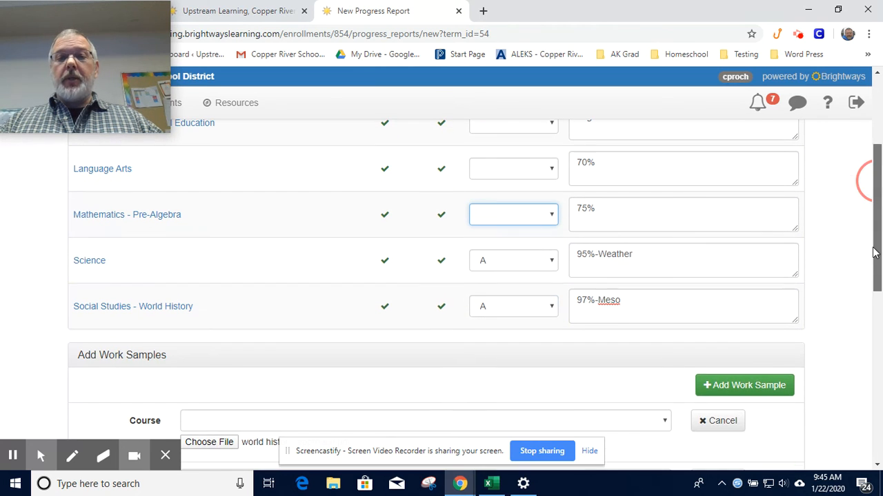
left_click(538, 262)
left_click(522, 279)
left_click(544, 310)
left_click(527, 324)
- Delete the Progress Summary text for Social Studies, Science, Mathematics, Language Arts and Healthy Living - Physical Education
left_click_drag(632, 302, 521, 303)
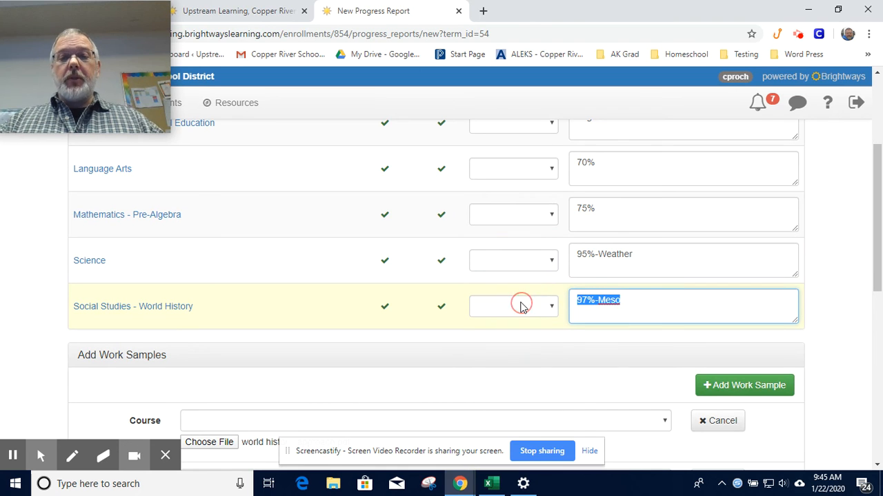
key("BackSpace")
left_click_drag(644, 255, 554, 256)
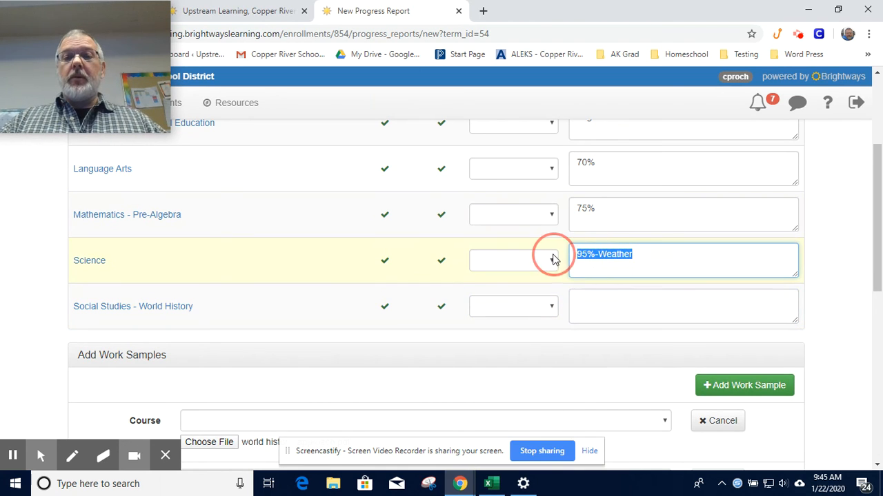
key("BackSpace")
left_click_drag(600, 211, 549, 217)
key("BackSpace")
left_click_drag(599, 163, 561, 168)
key("BackSpace")
left_click(607, 126)
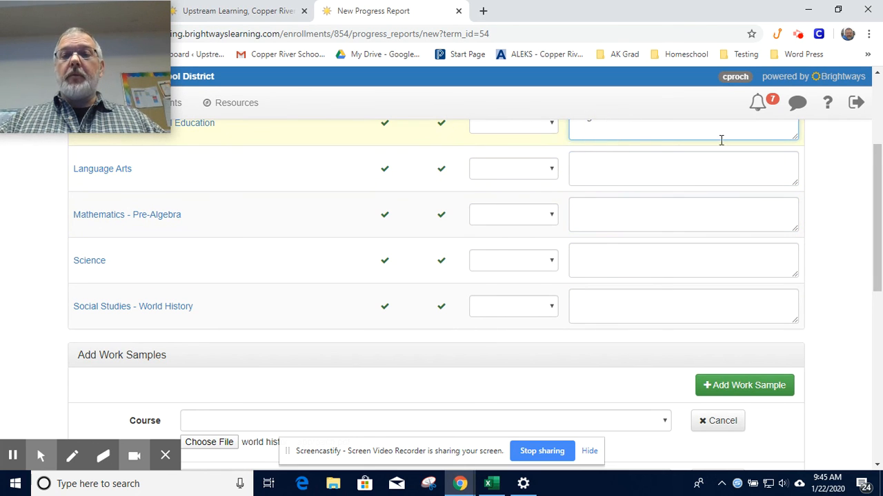
left_click_drag(877, 212, 881, 161)
left_click_drag(588, 269, 562, 274)
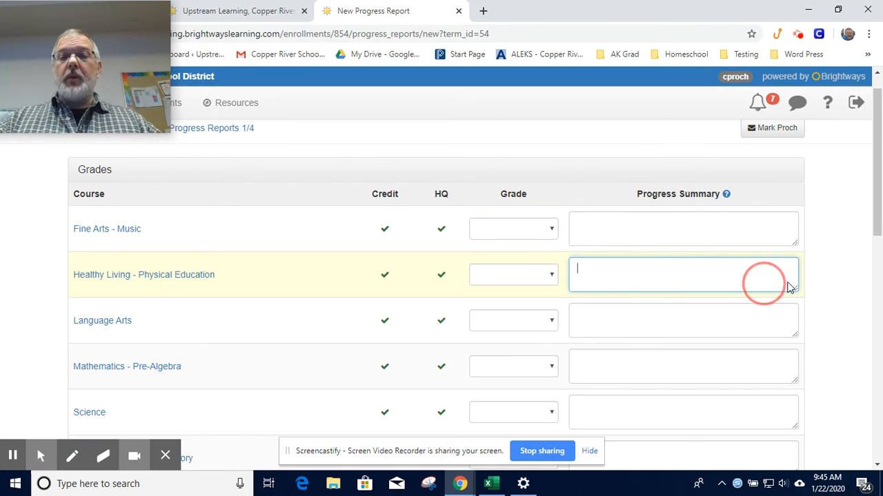
- Remove all three added work samples from the progress report, confirming each removal
left_click(873, 168)
left_click_drag(876, 177, 875, 321)
left_click(714, 294)
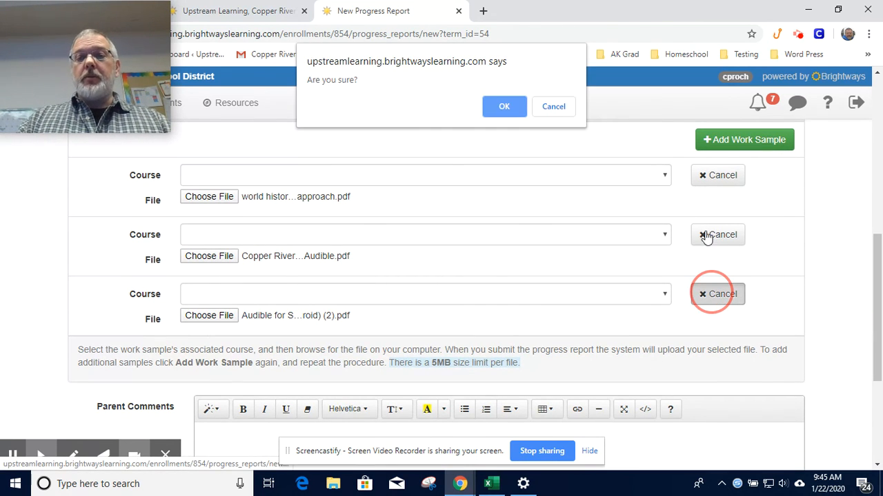
left_click(503, 110)
left_click(714, 234)
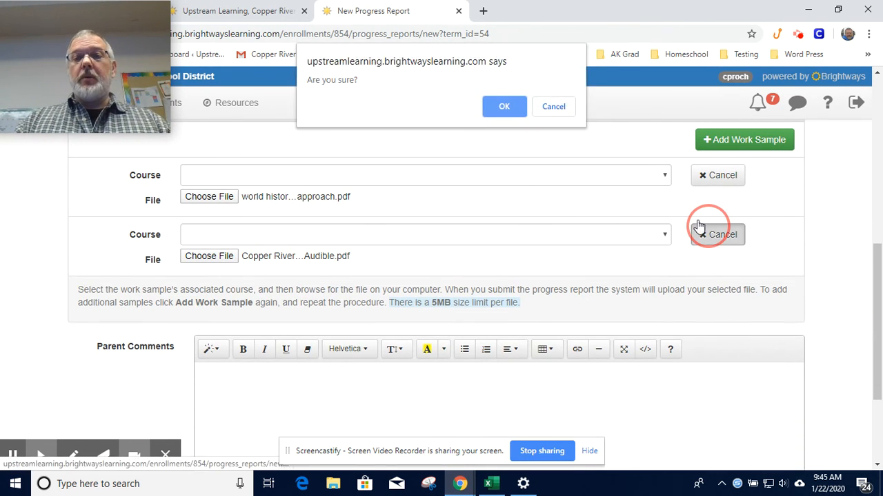
left_click(501, 109)
left_click(715, 179)
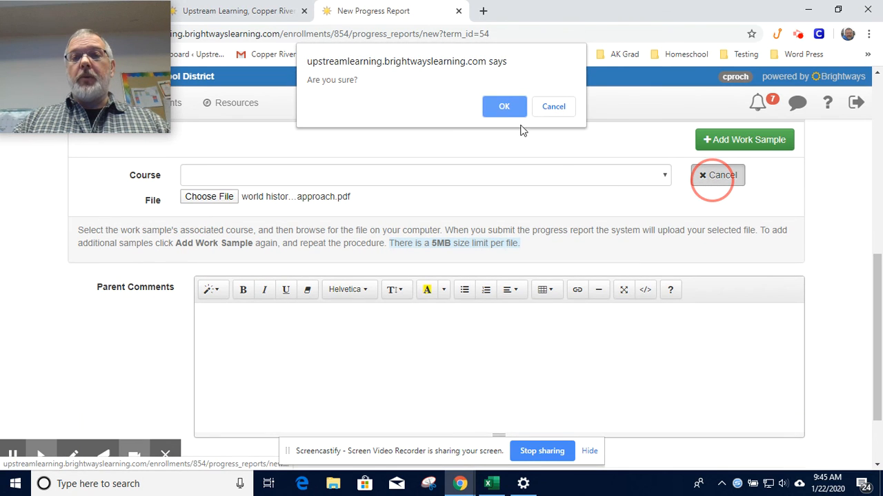
left_click(502, 111)
- Create the Semester 1 progress report and view the term statuses and grades table
scroll(862, 307, "down", 1)
left_click(400, 418)
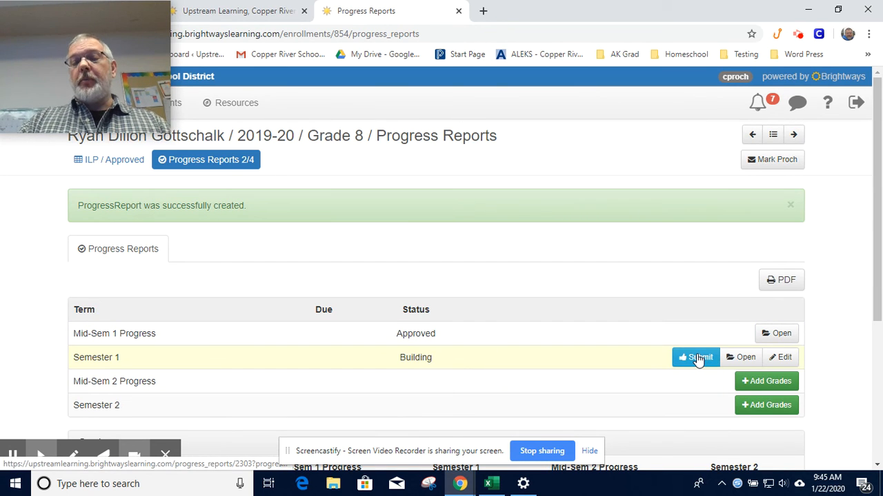
left_click(790, 205)
scroll(867, 165, "down", 3)
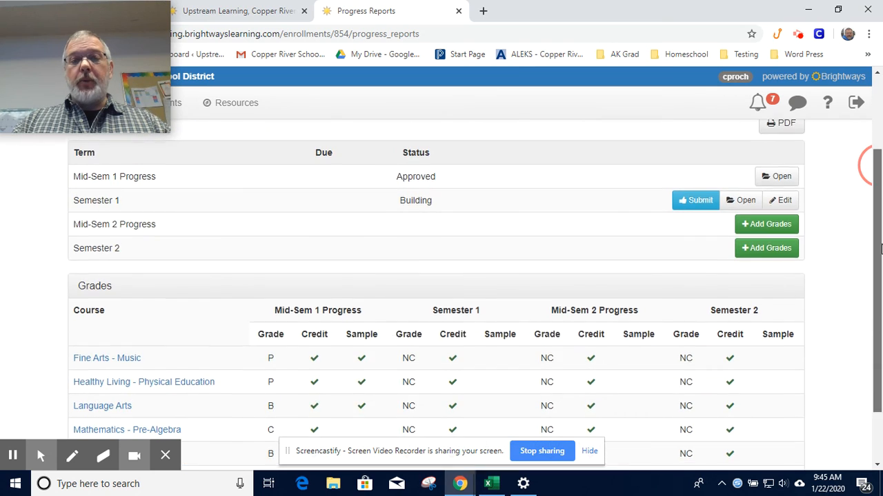